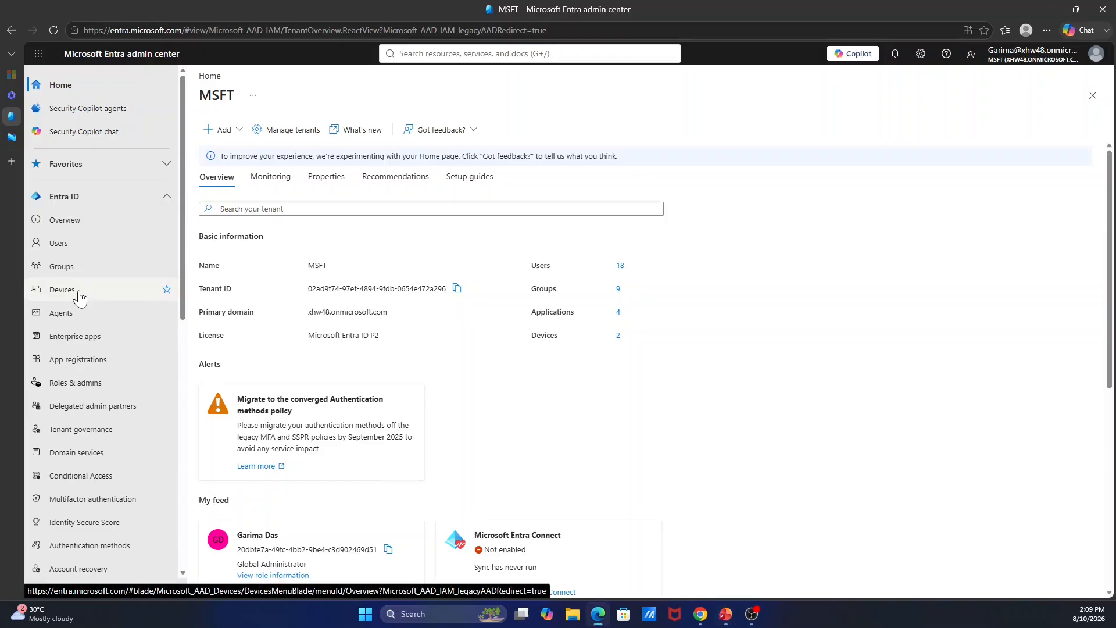
- Open the tenant's device settings and look over the join, registration, local administrator and BitLocker options
click(80, 297)
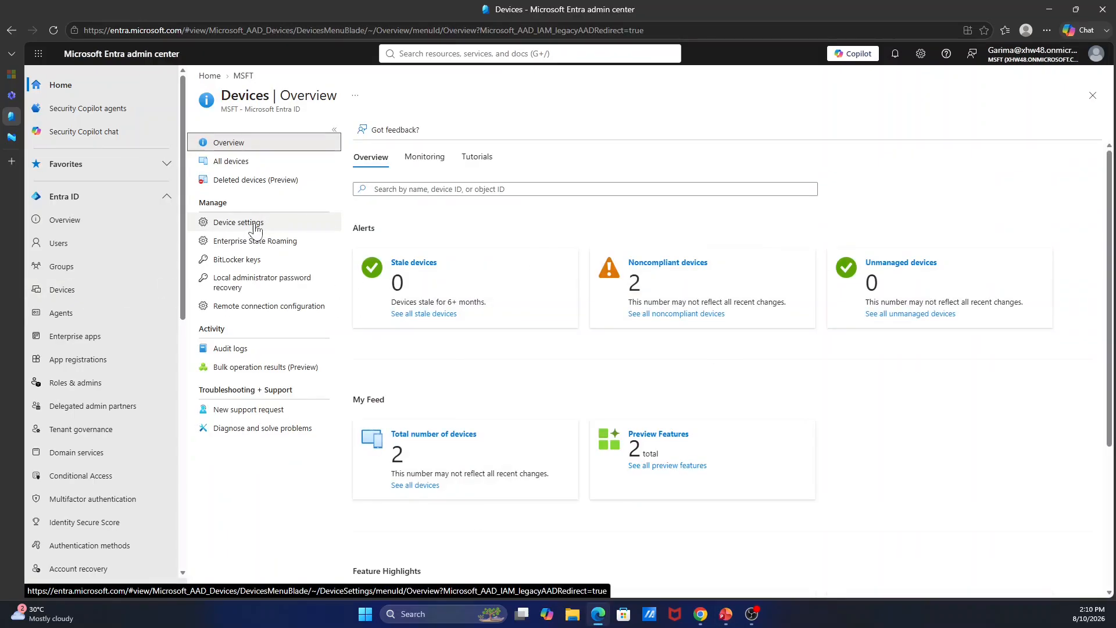
click(256, 227)
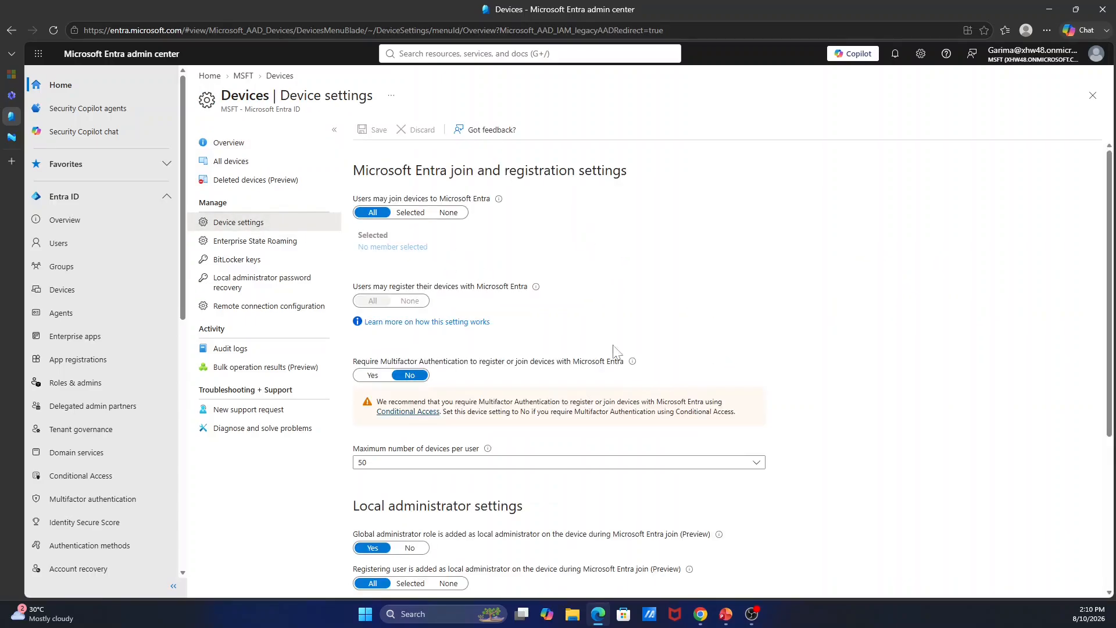
scroll(610, 475, down, 4)
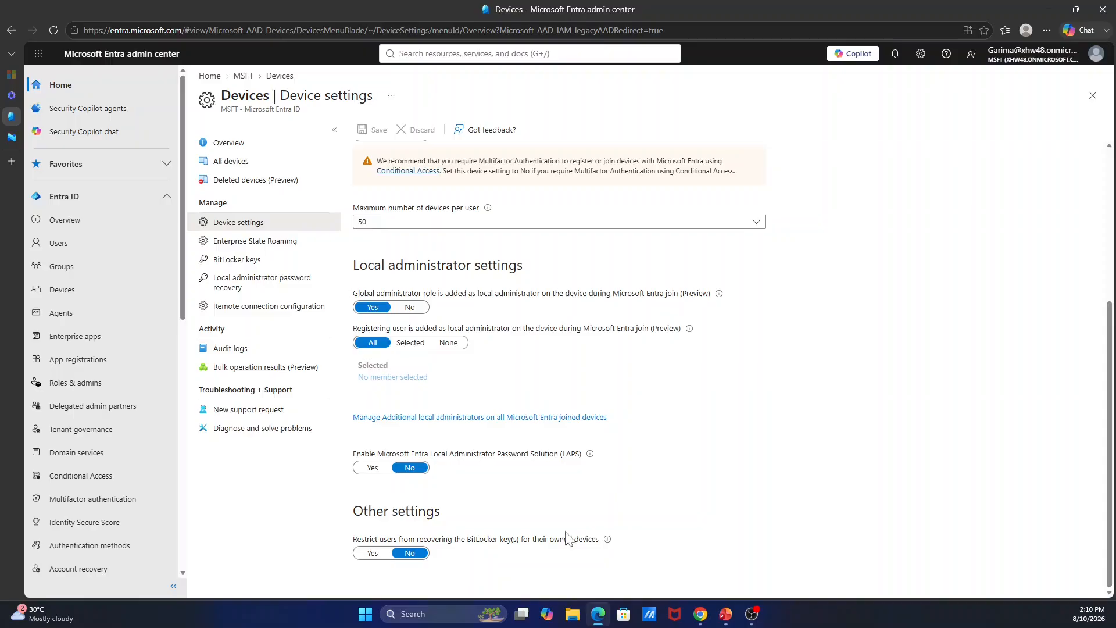
scroll(567, 500, up, 4)
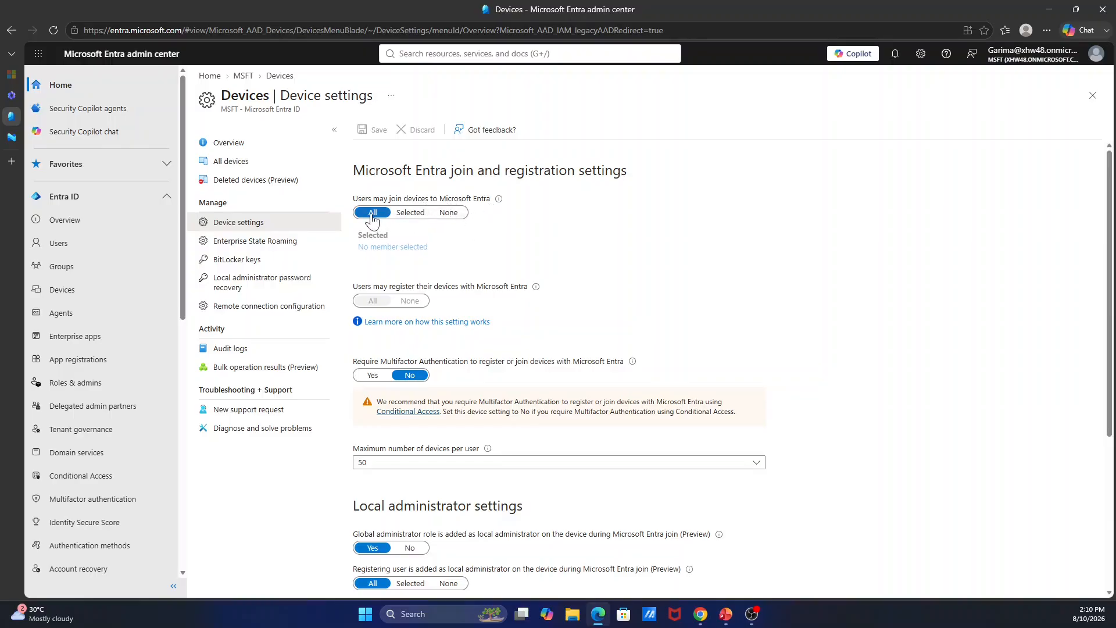
- Try restricting who may join devices to Microsoft Entra to Selected, and restore All
double_click(411, 213)
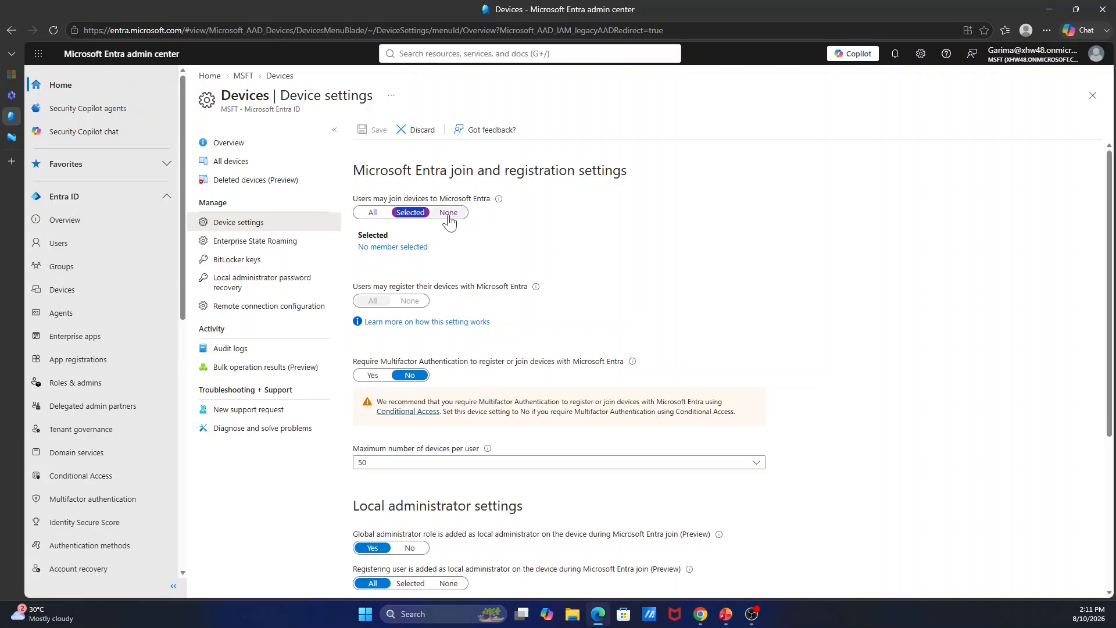
click(371, 213)
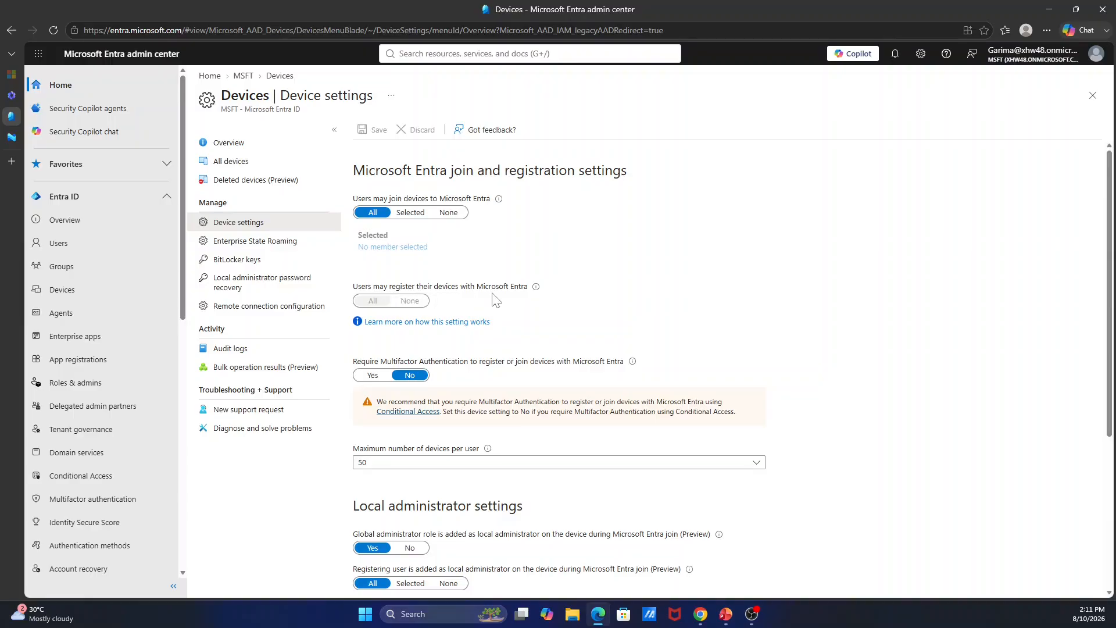
- Check the device registration and multifactor options, set the maximum number of devices per user to 5, and save the device settings
mouse_move(532, 299)
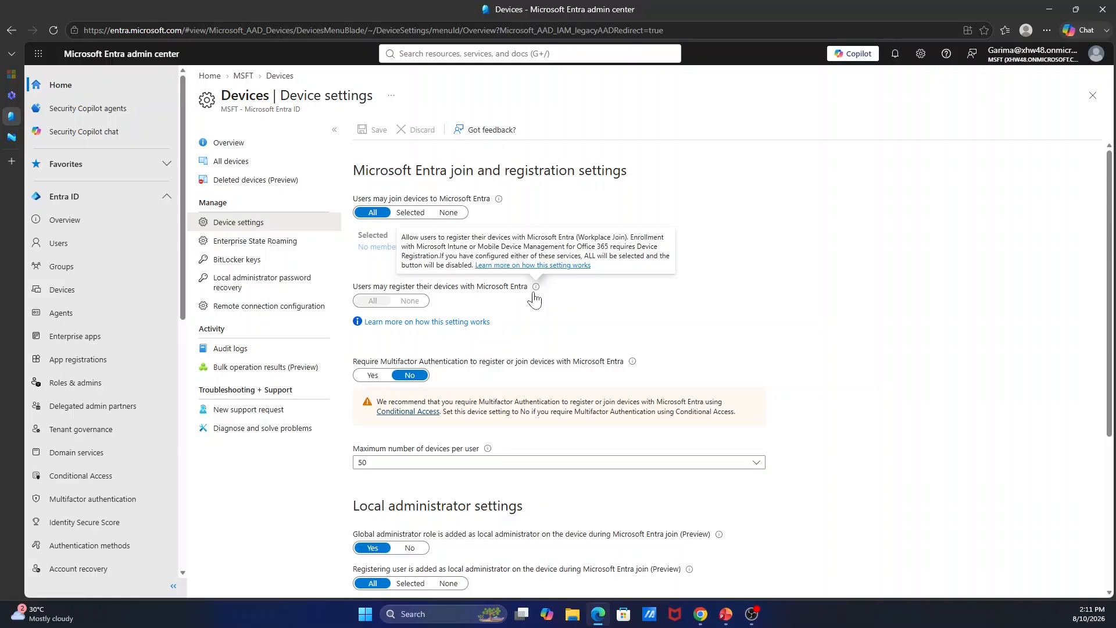
scroll(404, 325, down, 1)
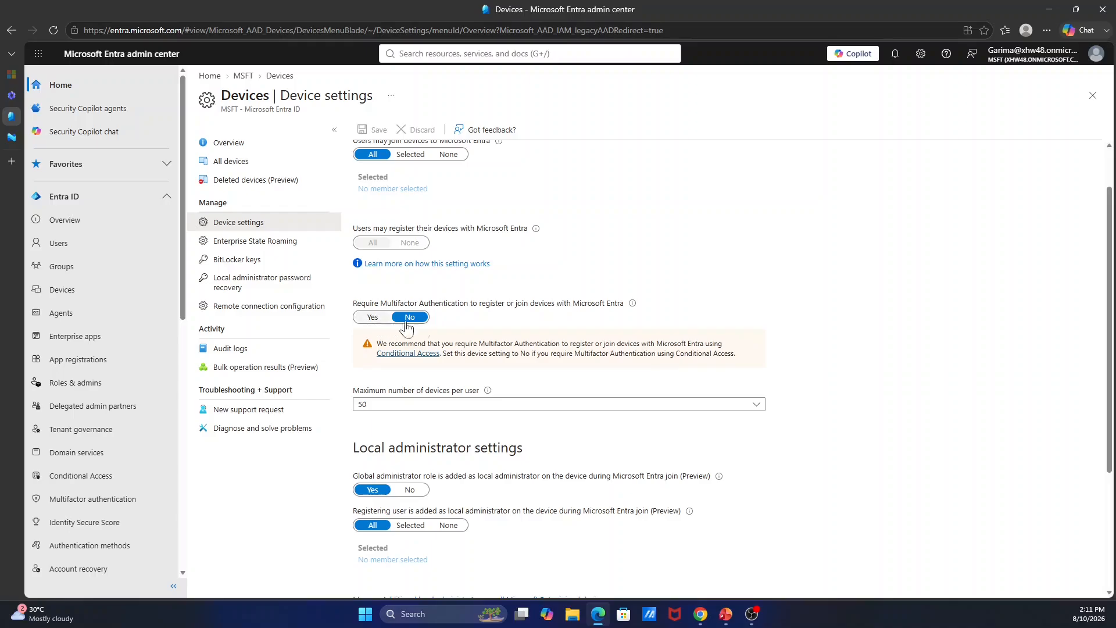
scroll(416, 328, down, 1)
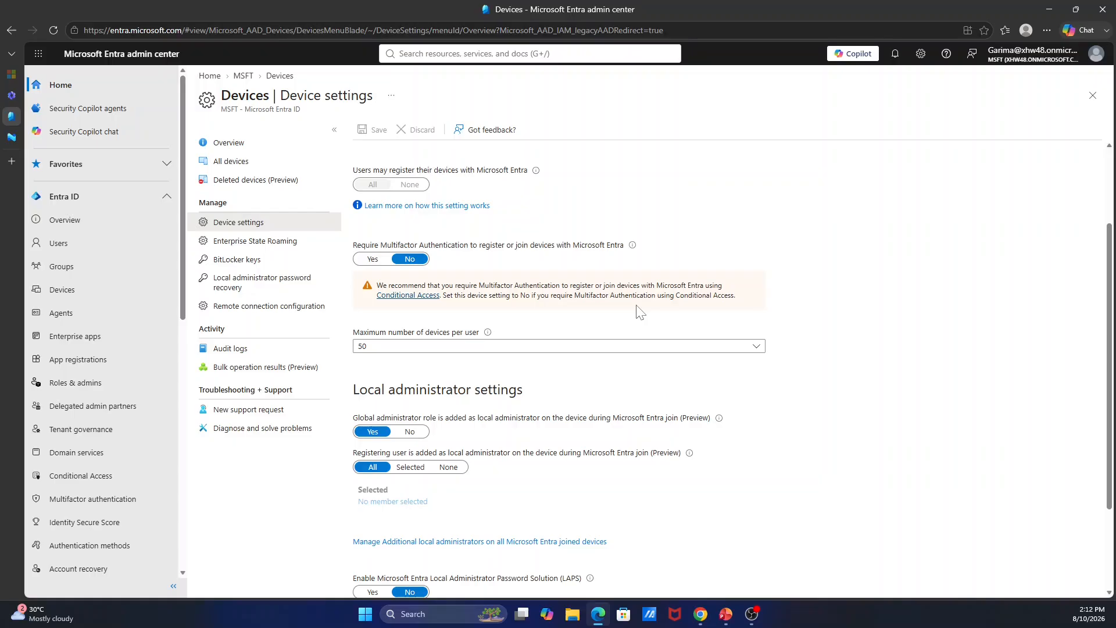
scroll(403, 242, down, 2)
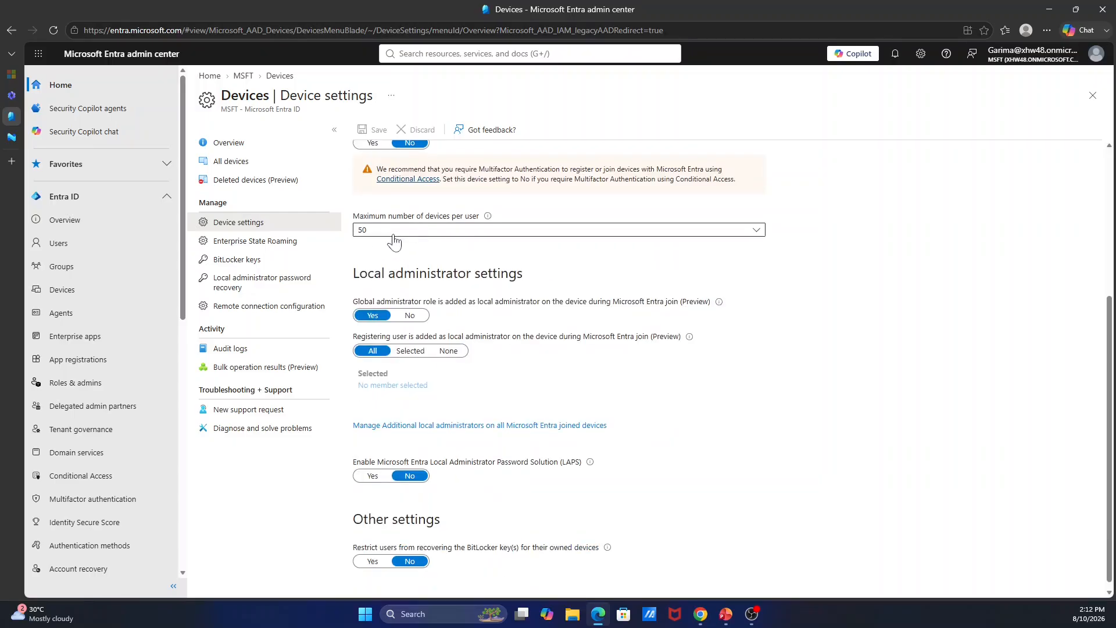
click(384, 234)
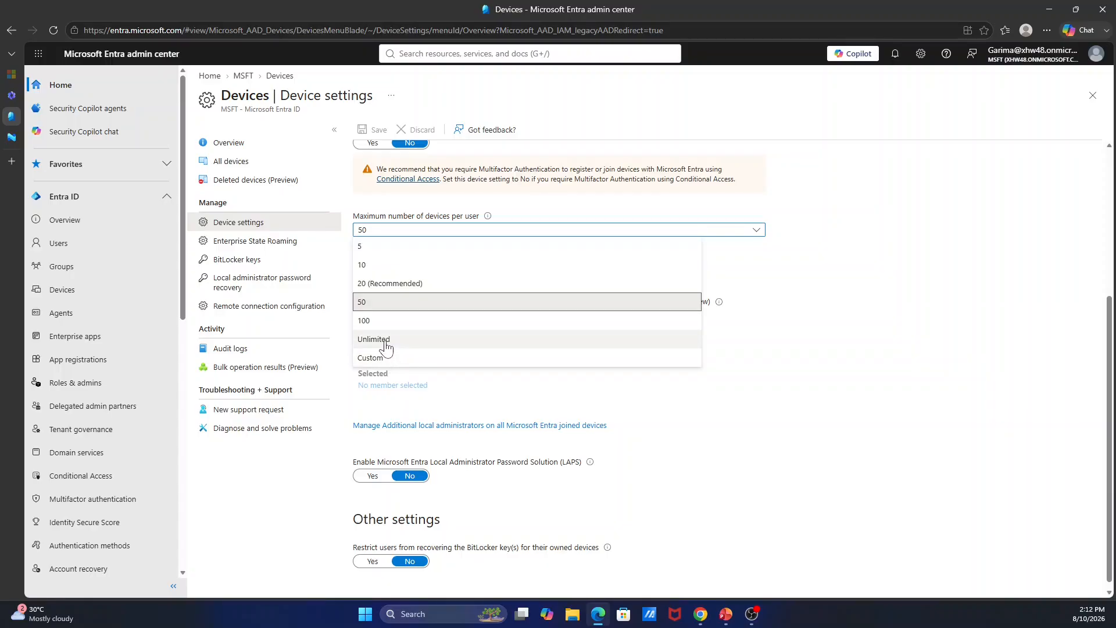
click(362, 247)
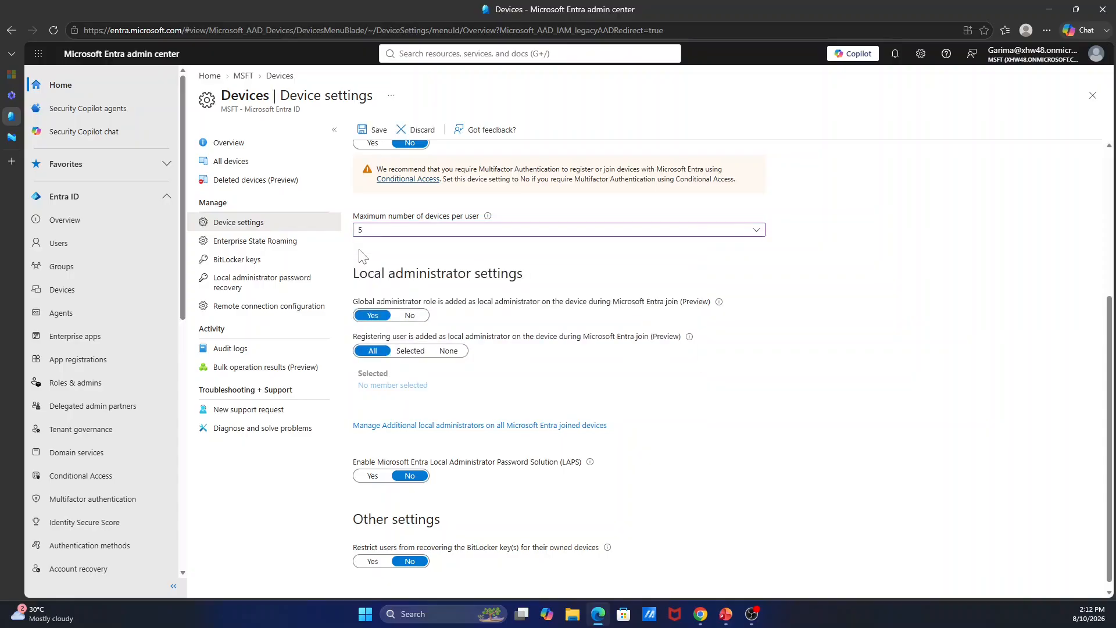
scroll(484, 302, down, 1)
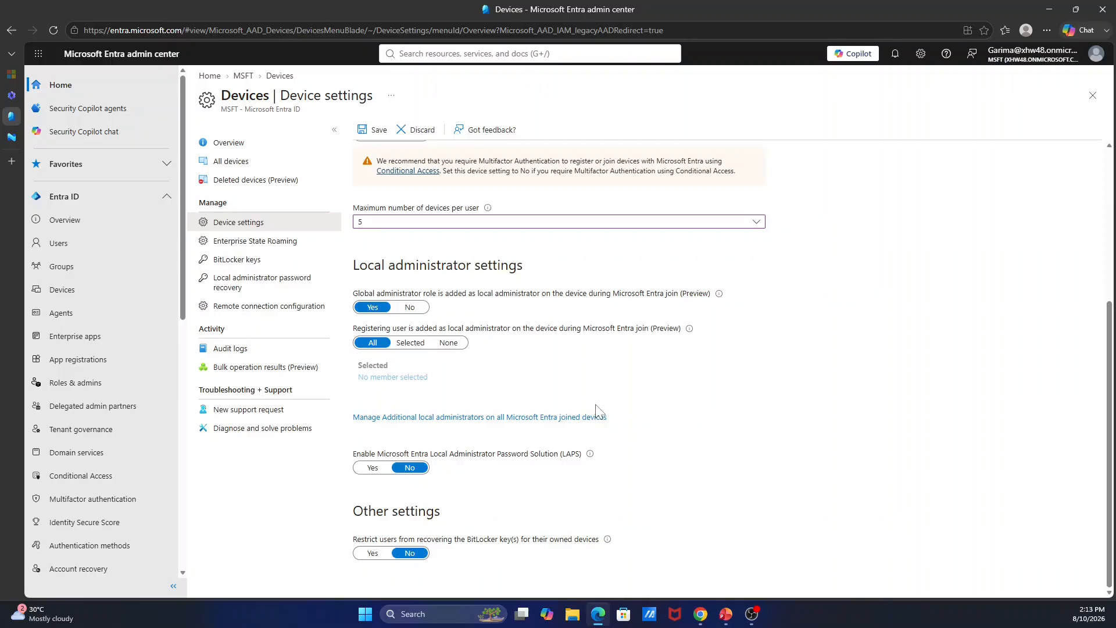
scroll(599, 411, up, 4)
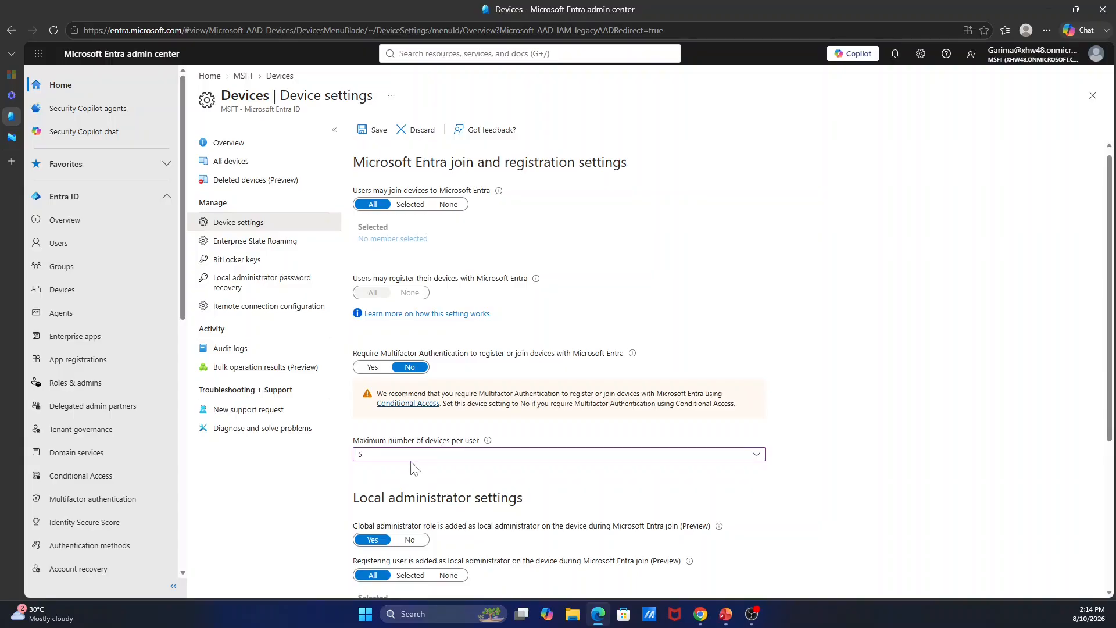
scroll(427, 391, up, 1)
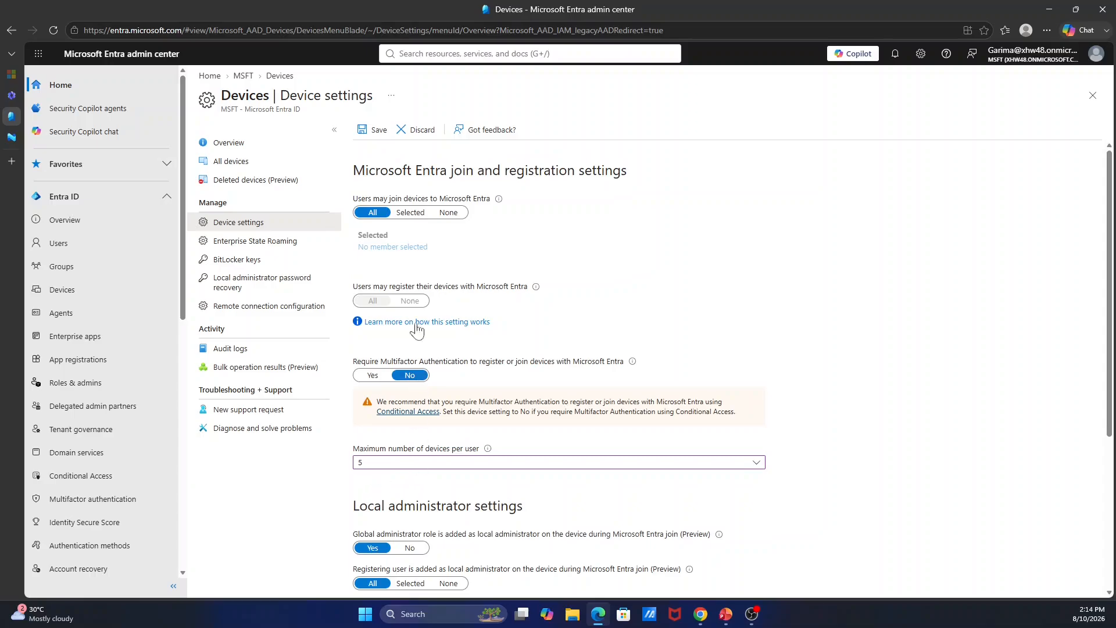
click(377, 131)
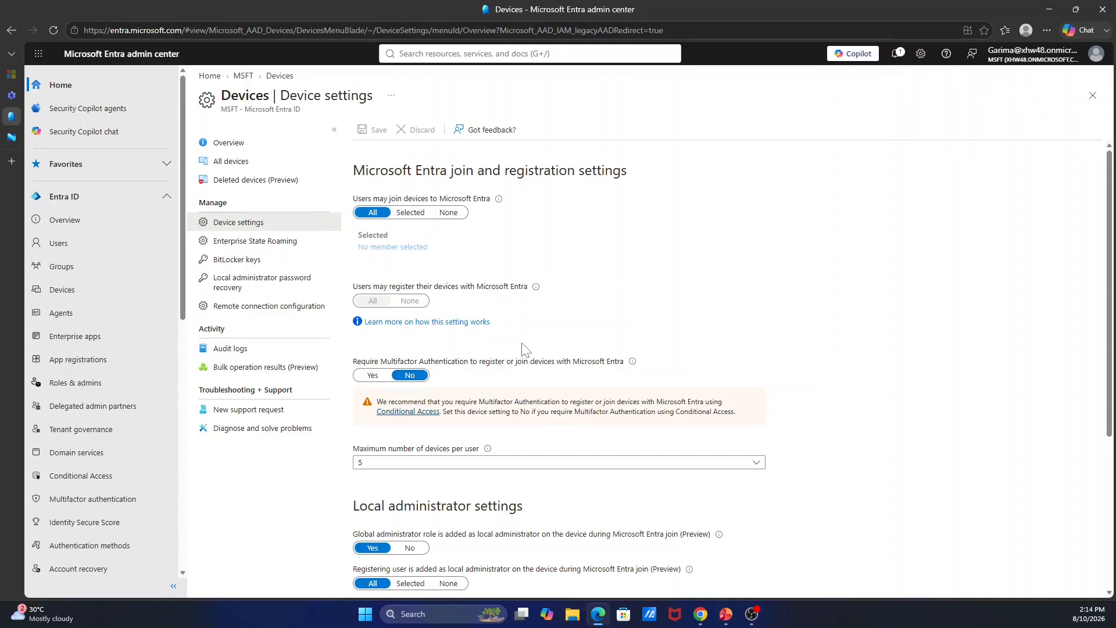
scroll(562, 466, down, 3)
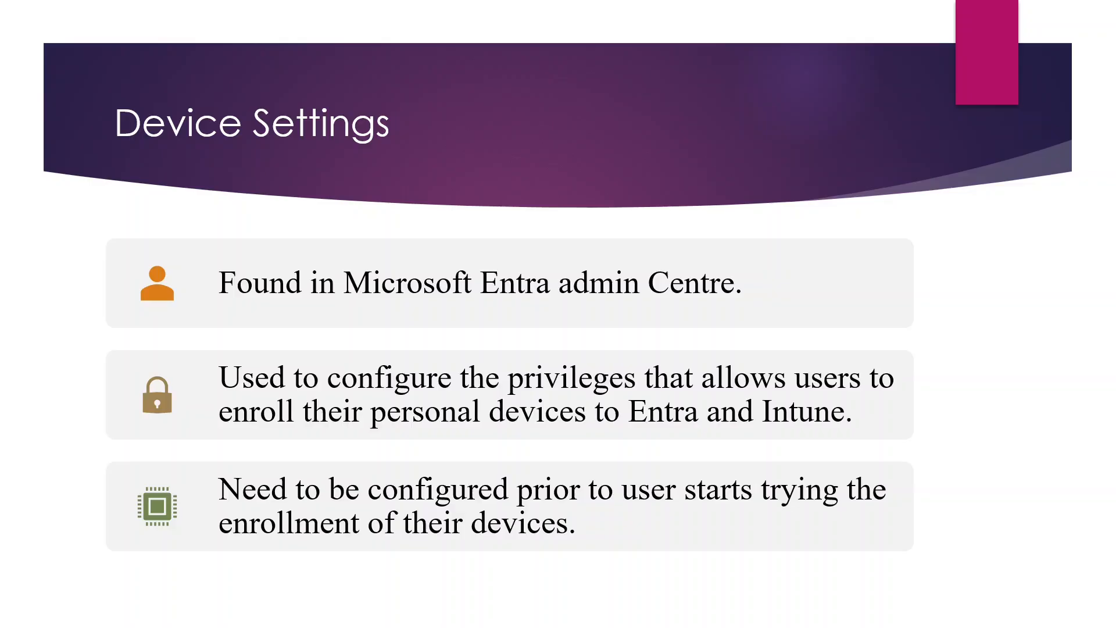
key(Right)
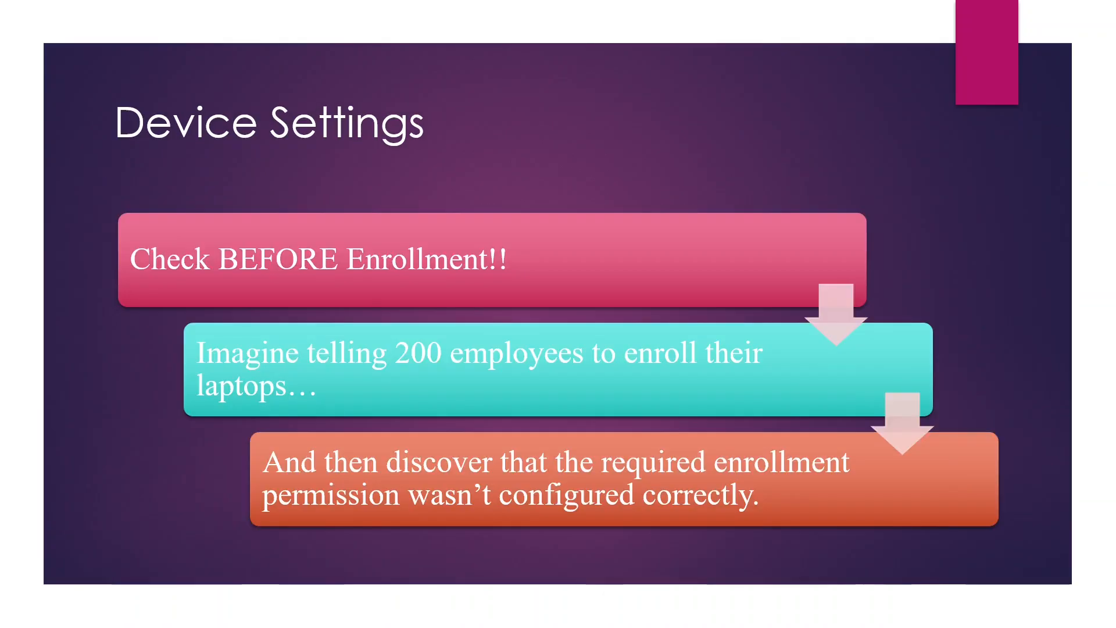
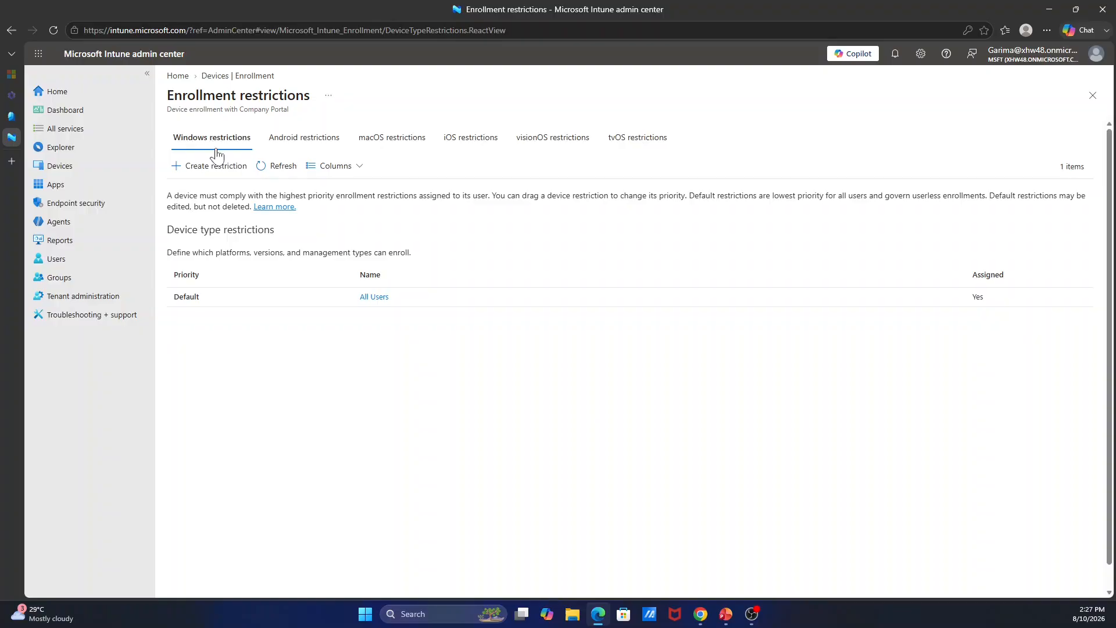
- Look through the Android, macOS and iOS enrollment restrictions in Intune, and return to the Windows restrictions
click(300, 141)
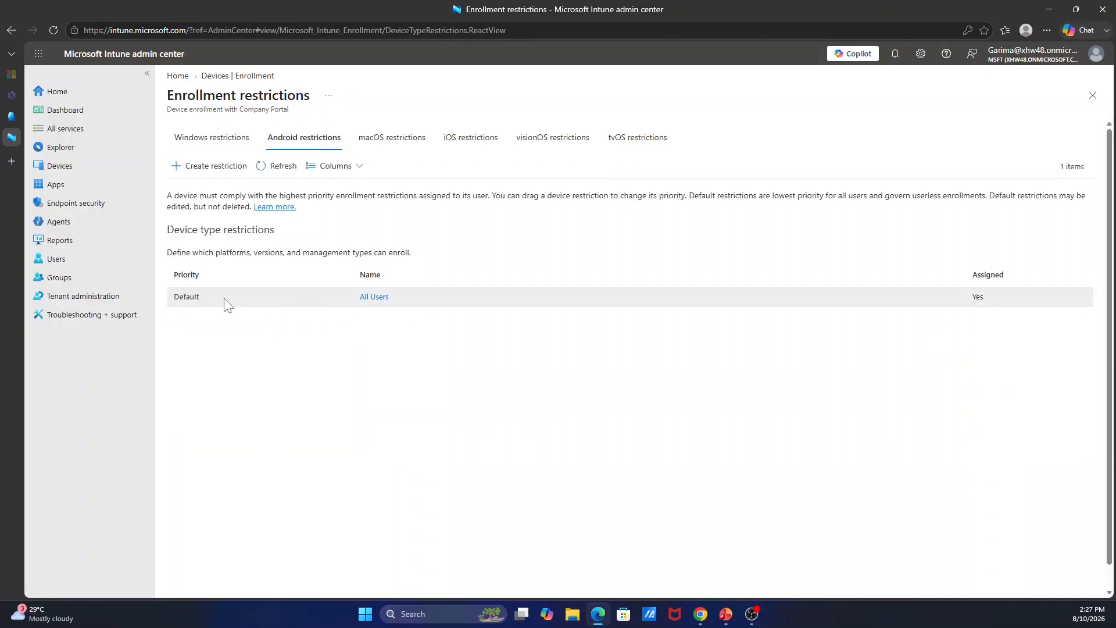
click(391, 139)
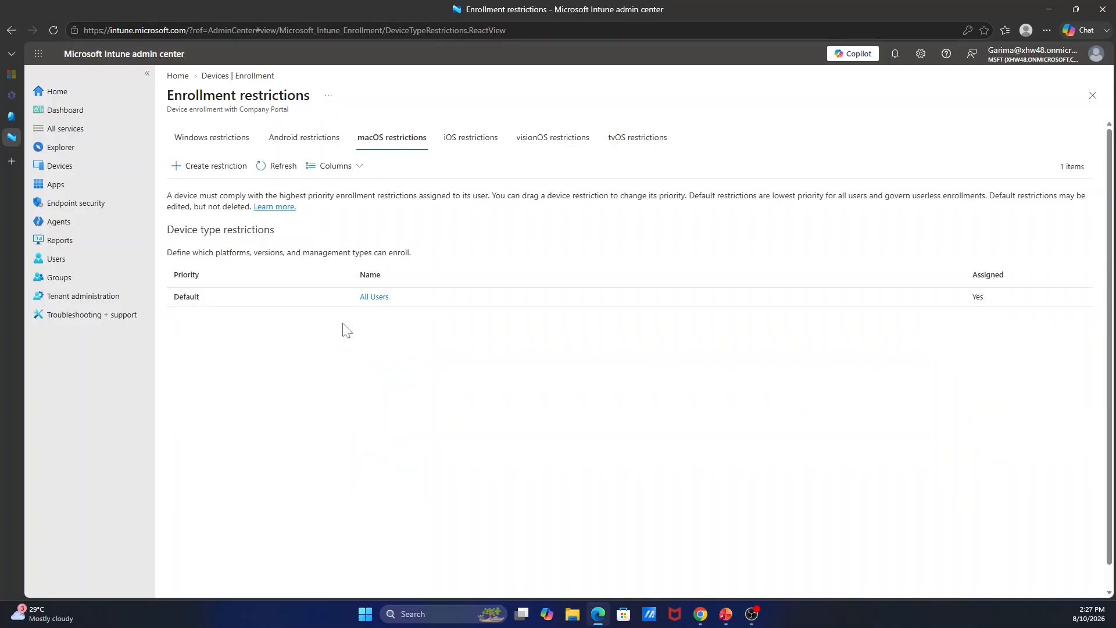
click(469, 138)
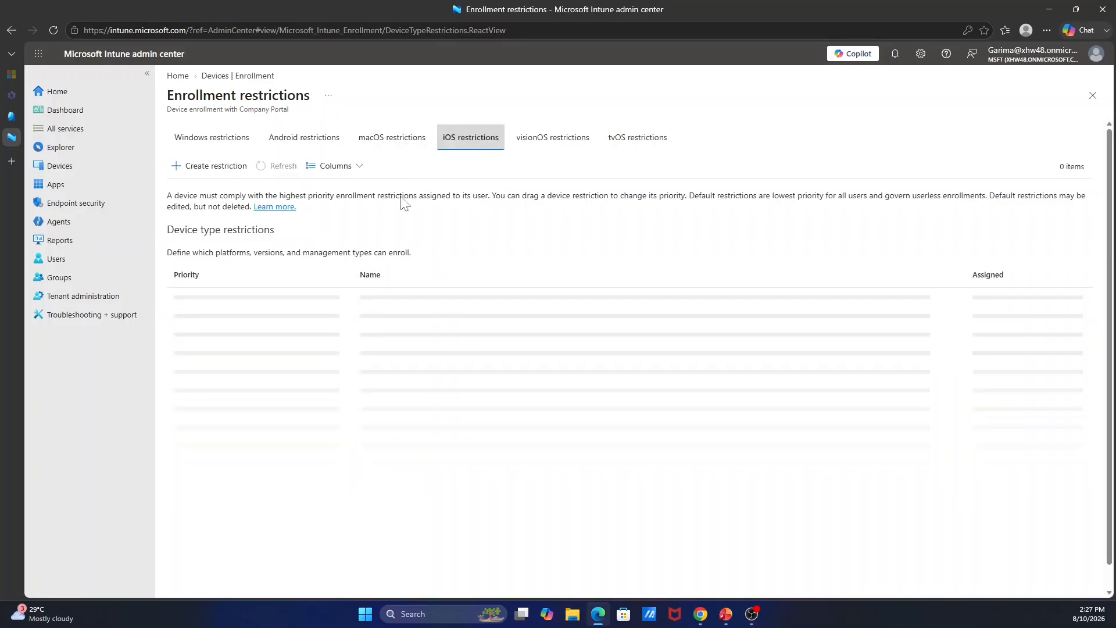
click(216, 142)
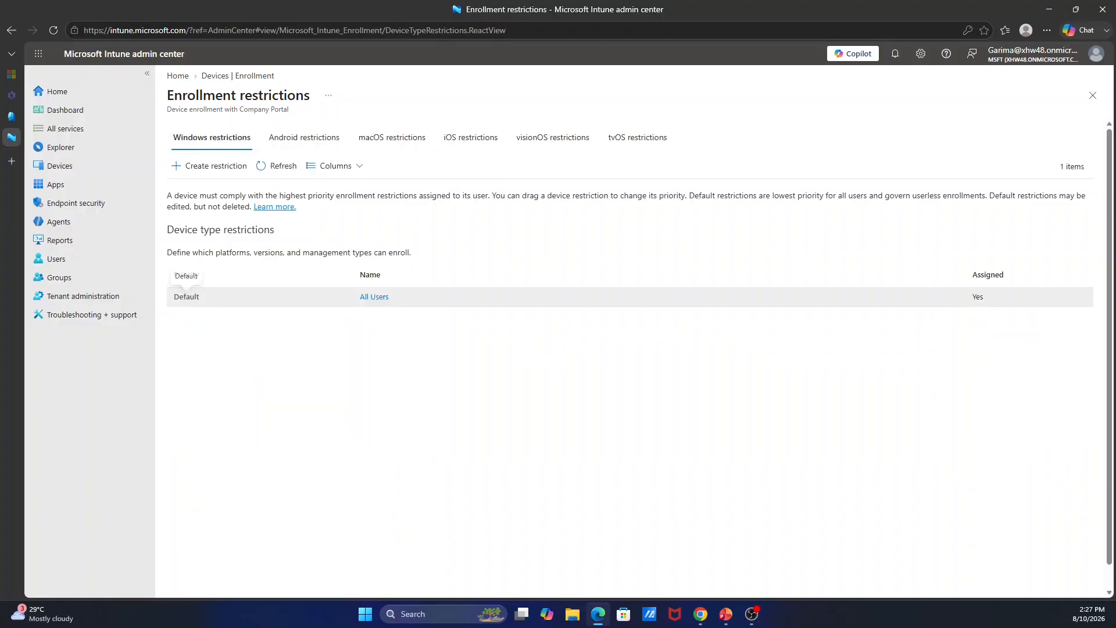
- Open the platform settings of the default All Users restriction for editing, at the minimum version of Android Enterprise (work profile)
click(373, 298)
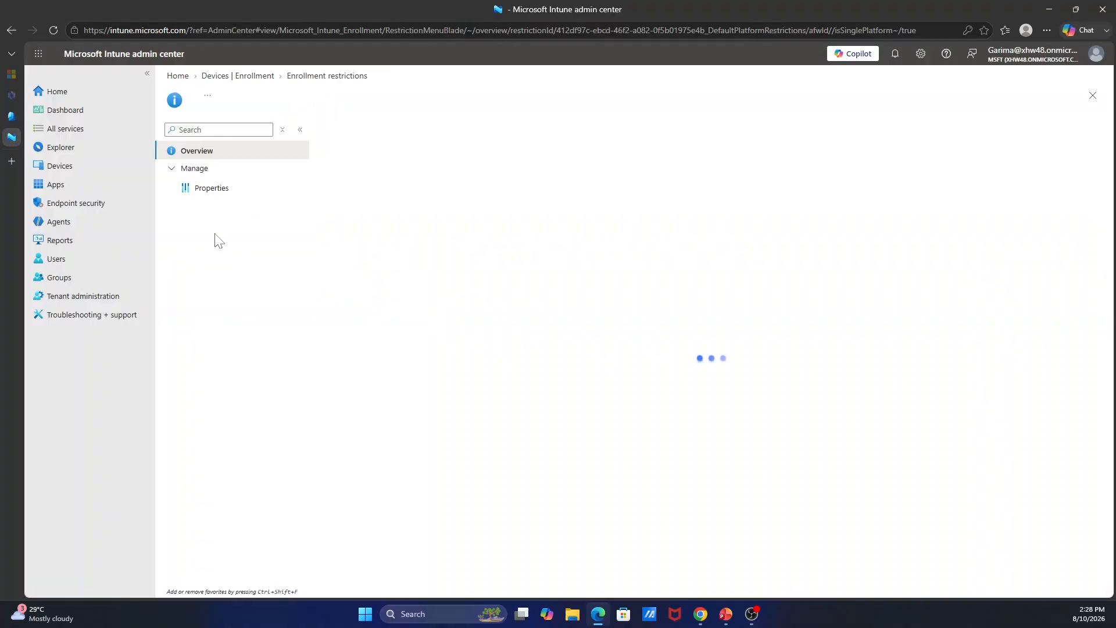
click(207, 196)
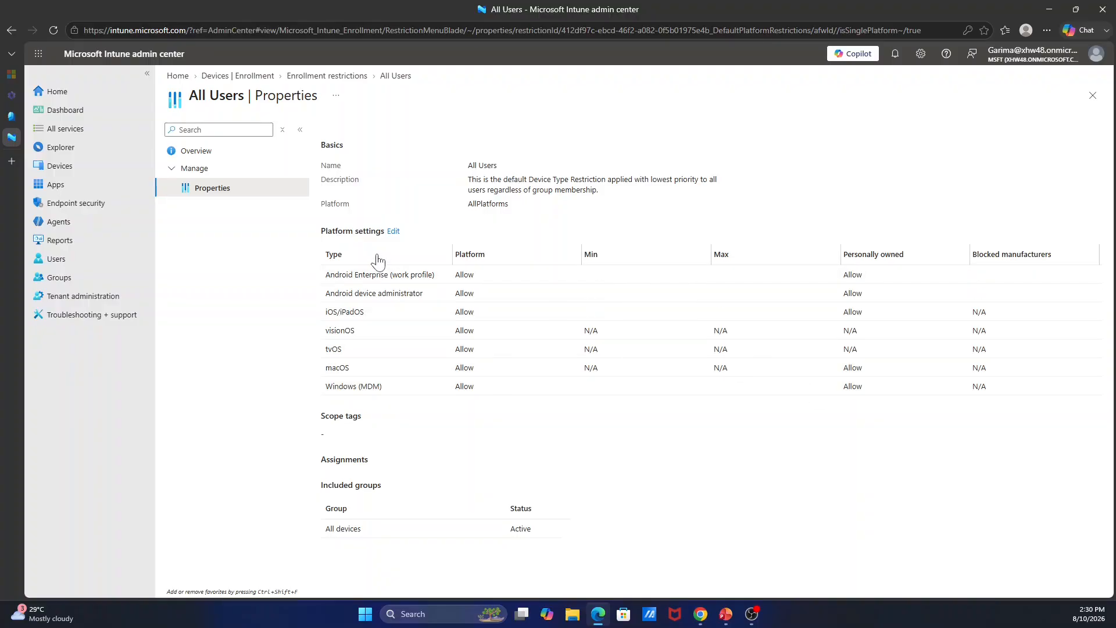
click(394, 232)
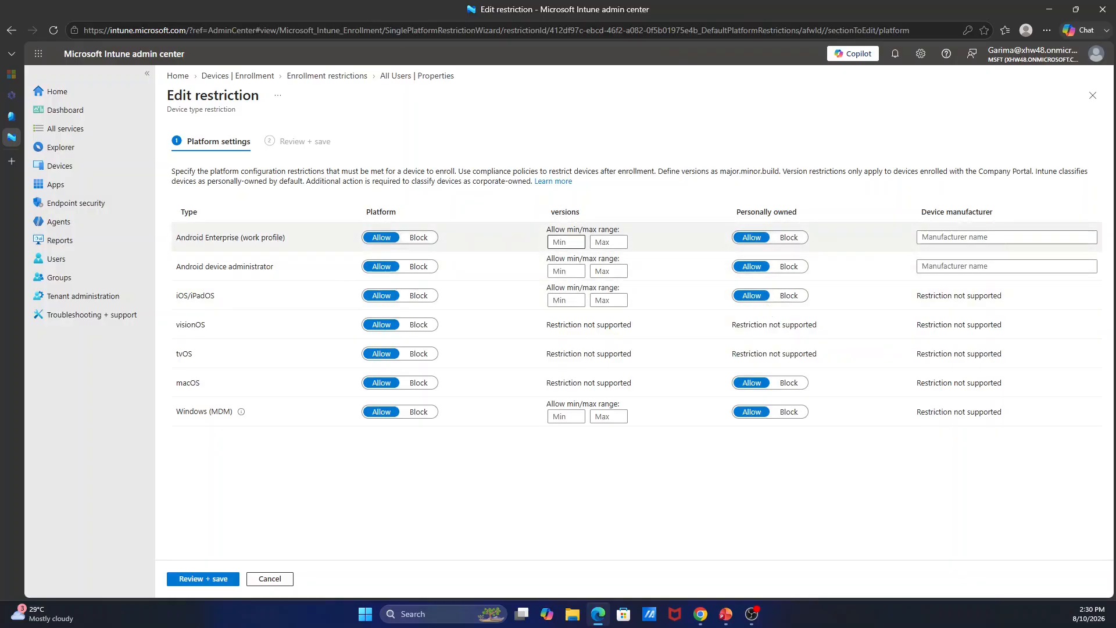
click(566, 242)
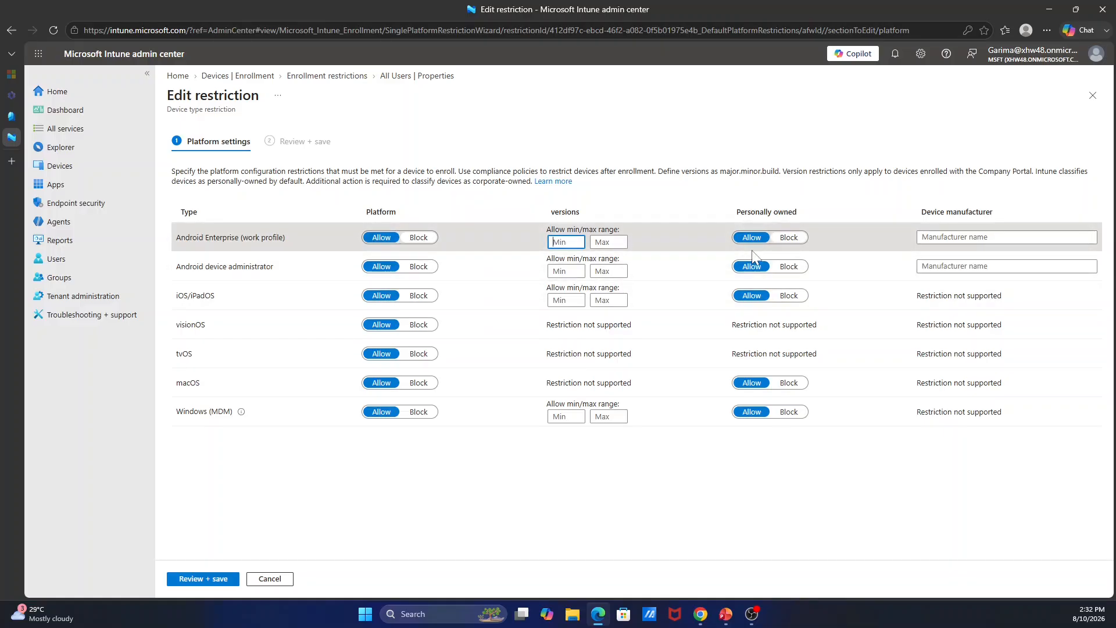
- Try blocking personally owned devices for Android Enterprise (work profile) and Android device administrator, restore Allow for both, and review the summary
click(786, 236)
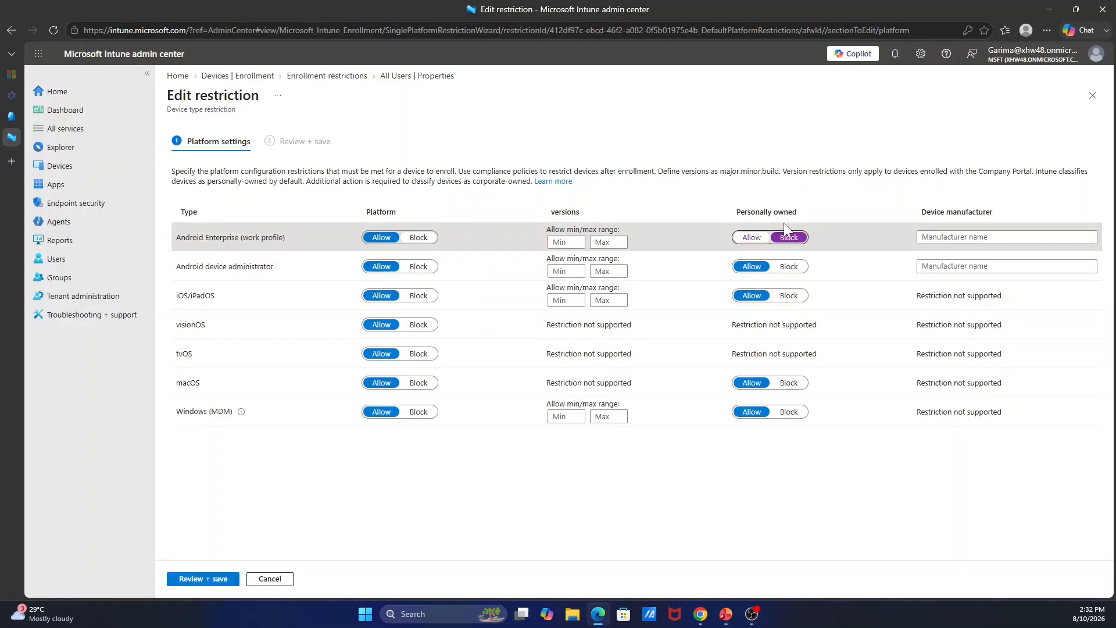
click(788, 266)
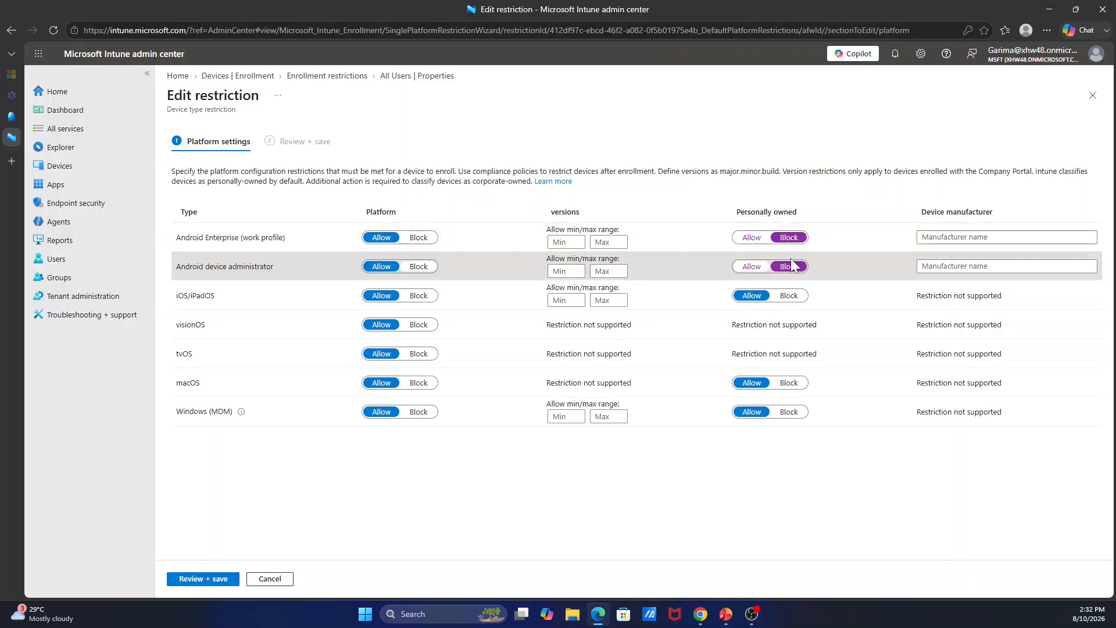
click(751, 237)
click(752, 268)
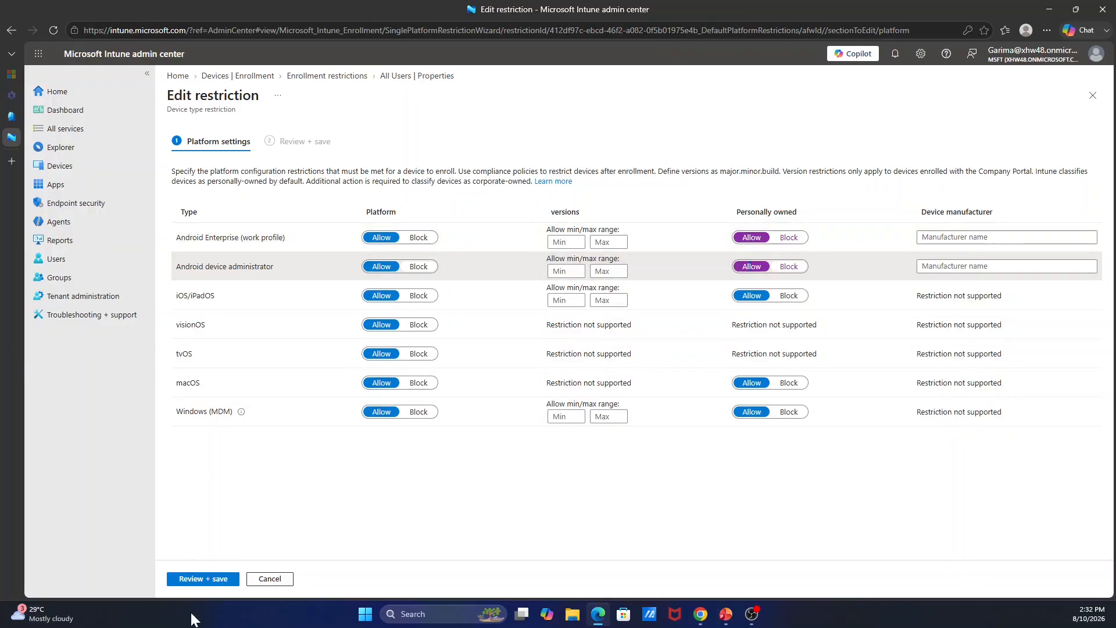
click(203, 579)
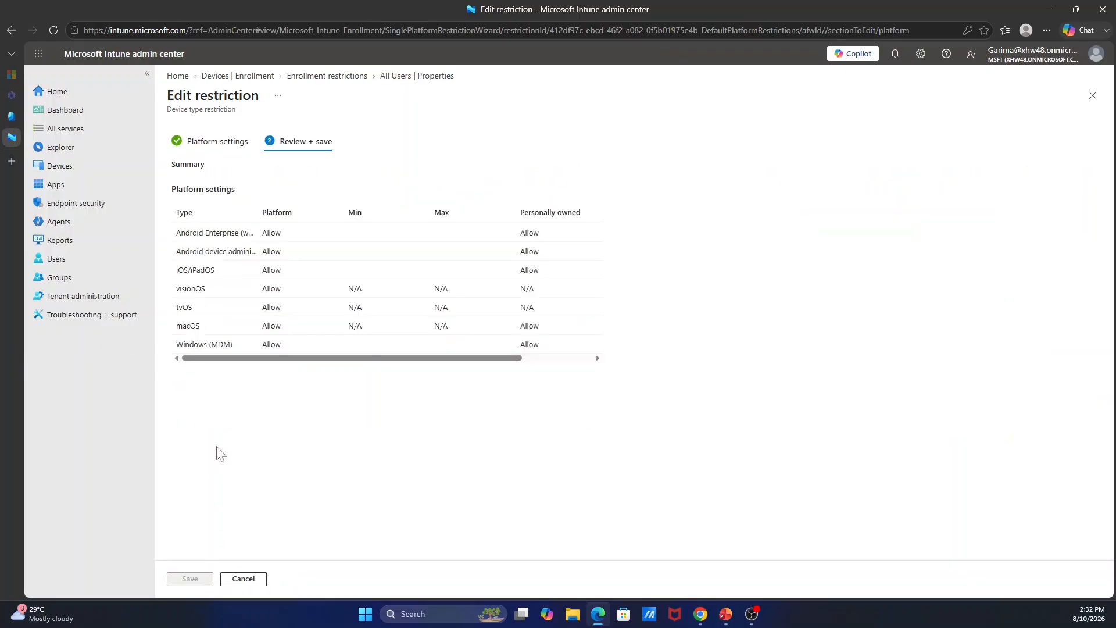
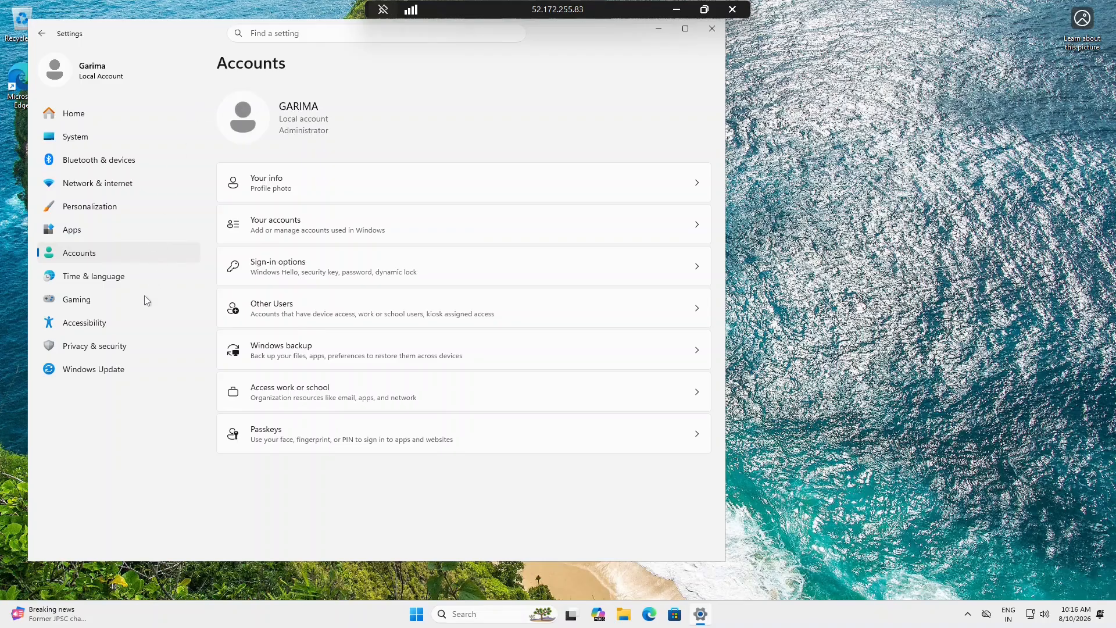
- Start connecting a work or school account in the remote PC's Windows account settings, and minimize the remote session
click(266, 395)
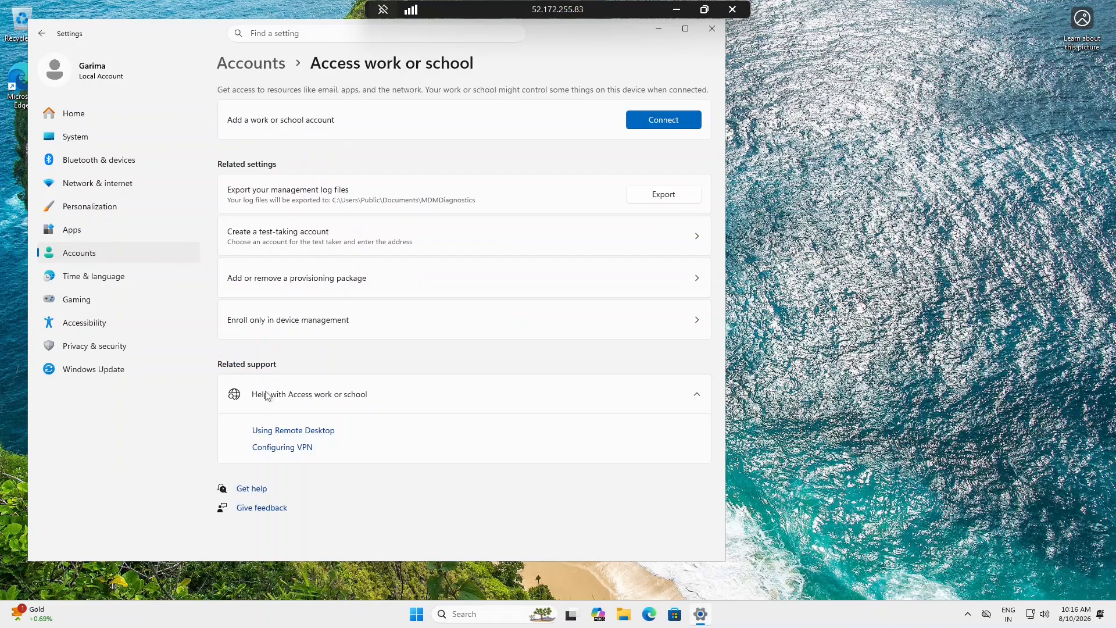
click(653, 124)
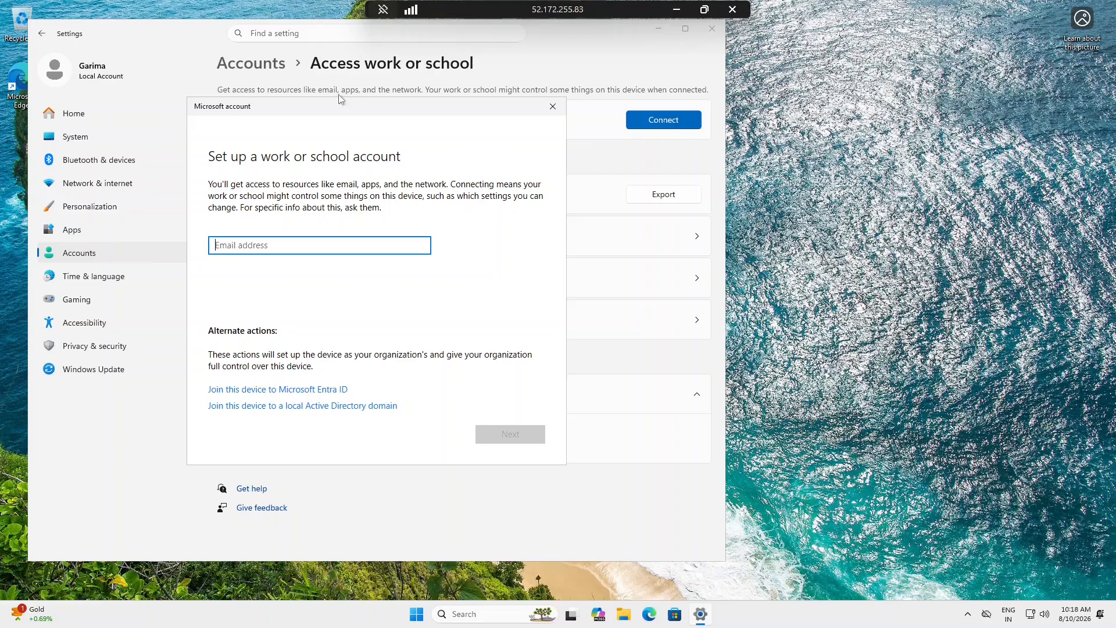
click(669, 14)
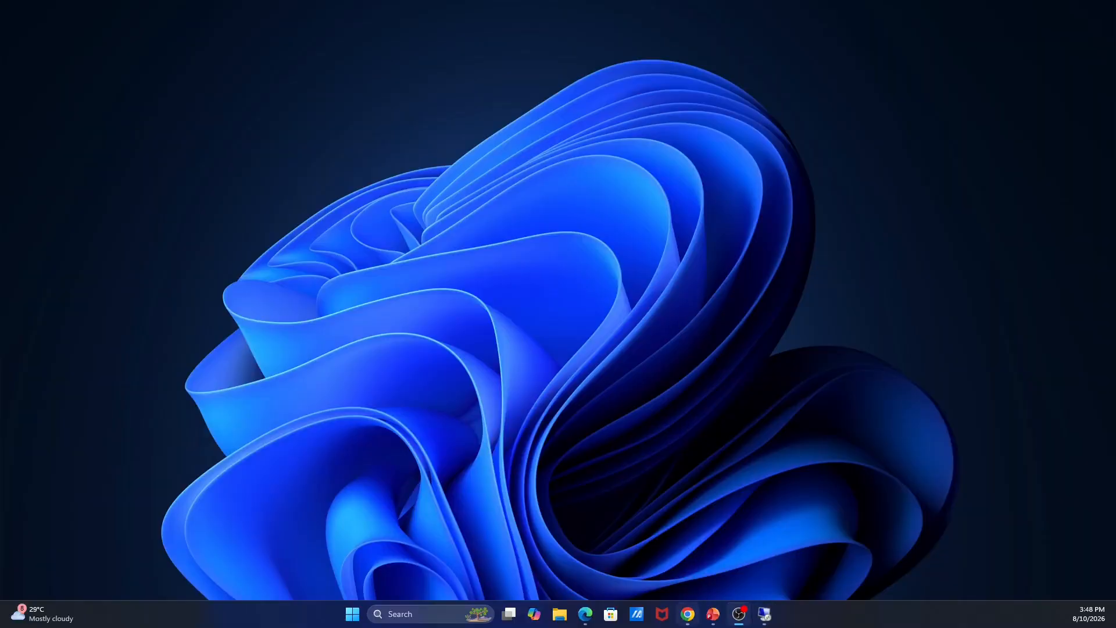
- Switch to the Microsoft Entra admin center and copy the enrolling user's principal name from the Users list
mouse_move(591, 622)
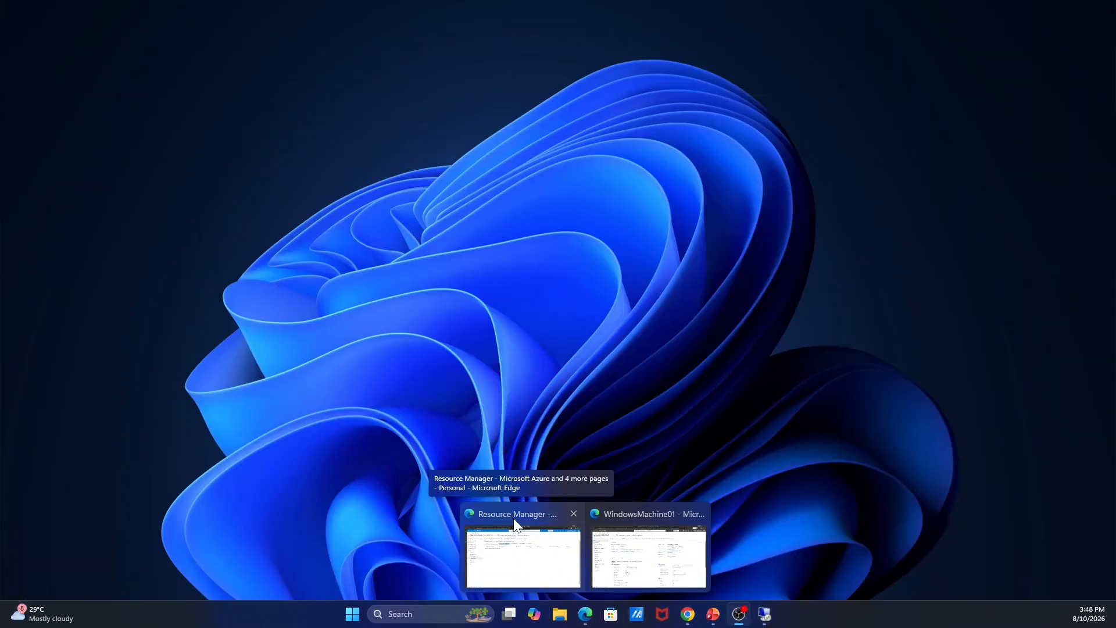
click(516, 525)
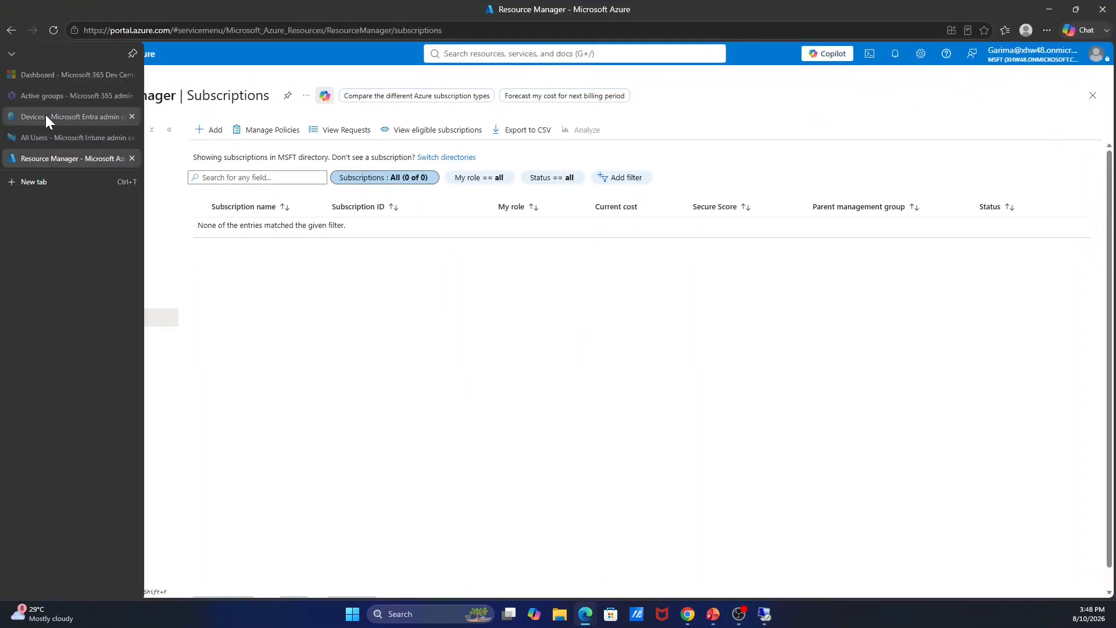
click(46, 114)
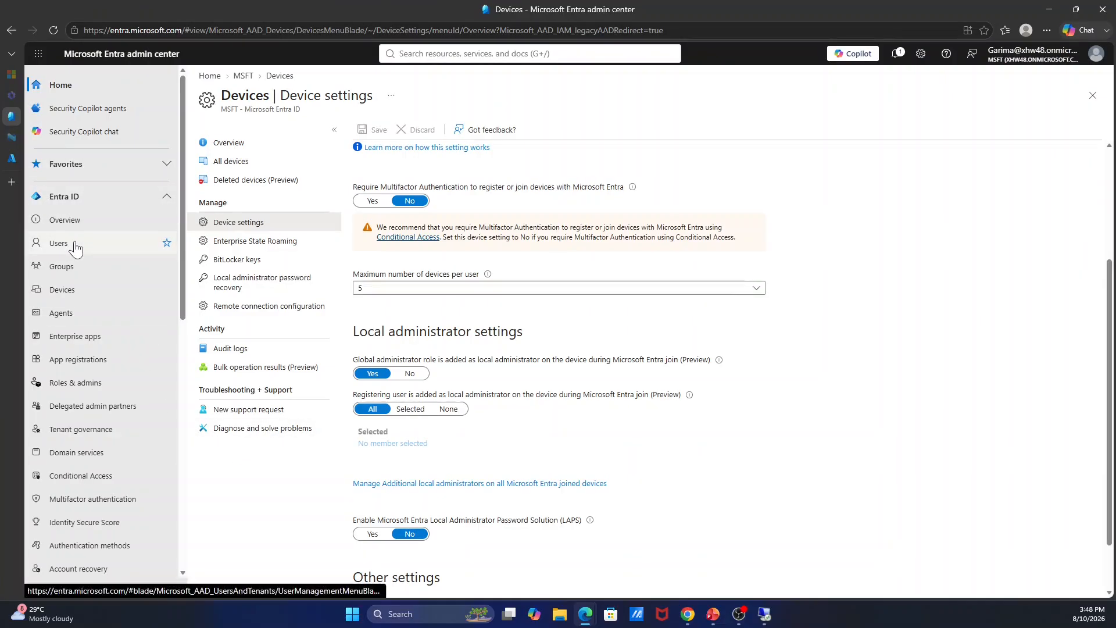
click(58, 253)
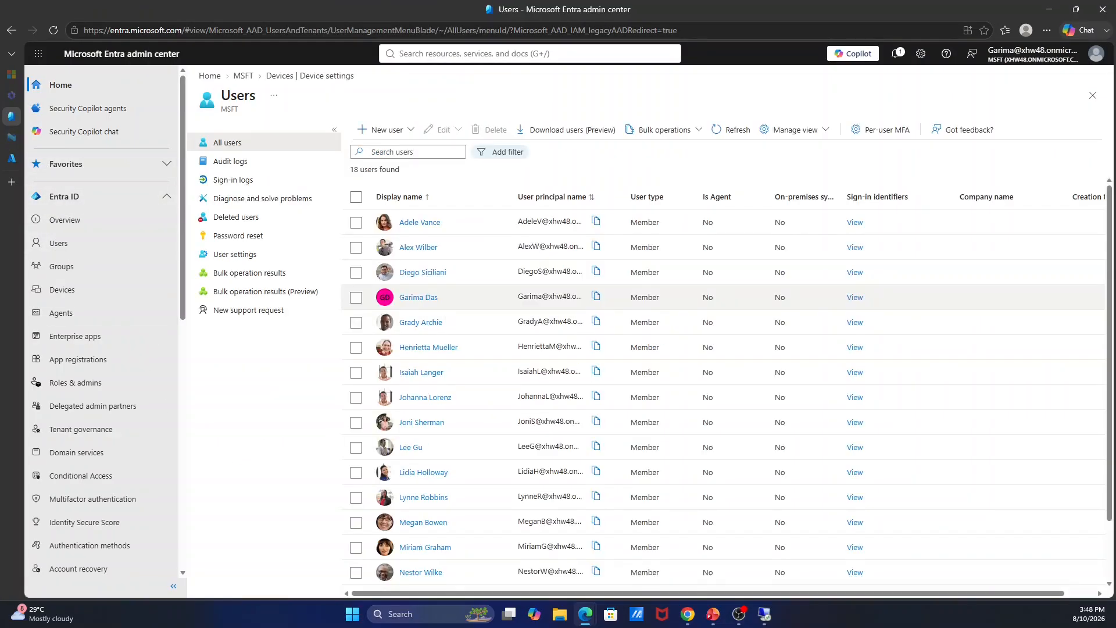
click(587, 303)
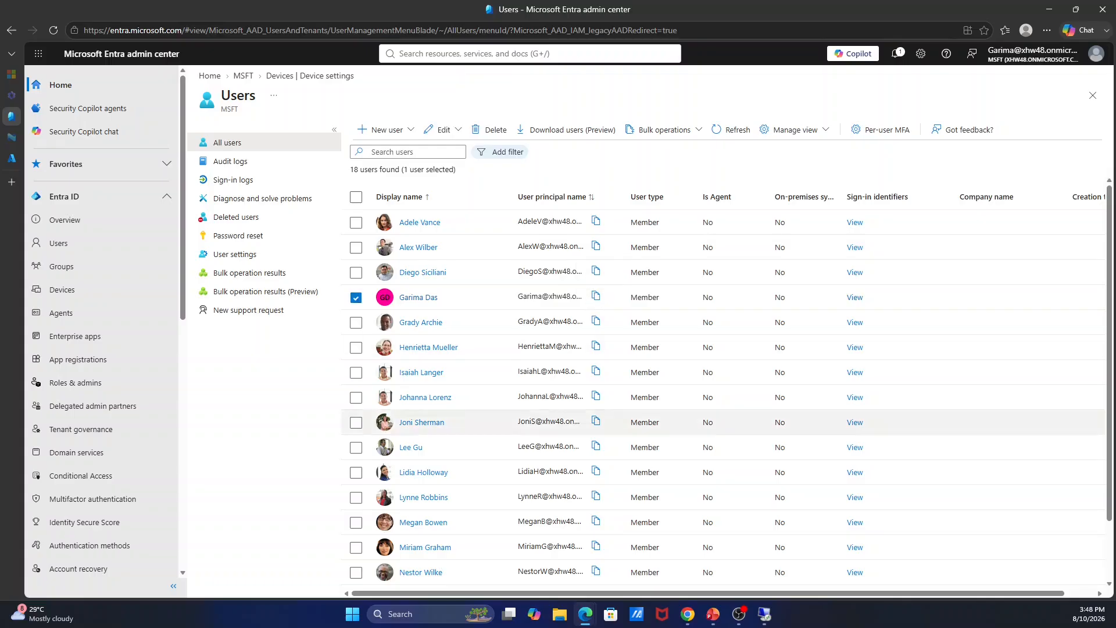
- Switch to the remote PC, connect the work or school account with the copied e-mail address and the account password, and finish the setup
click(763, 615)
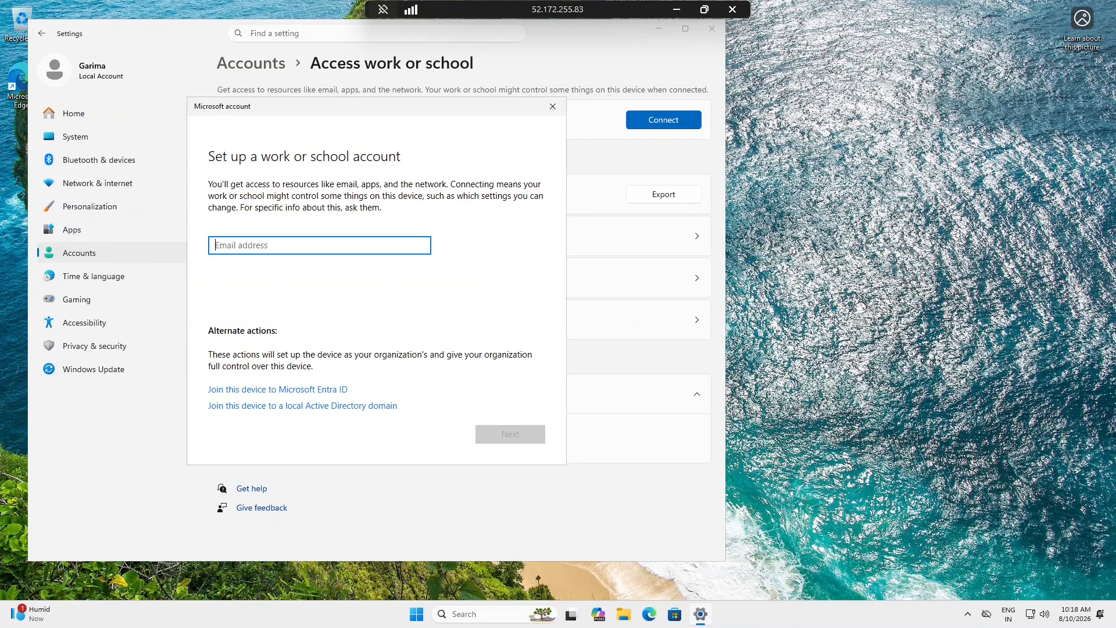
key(ctrl+v)
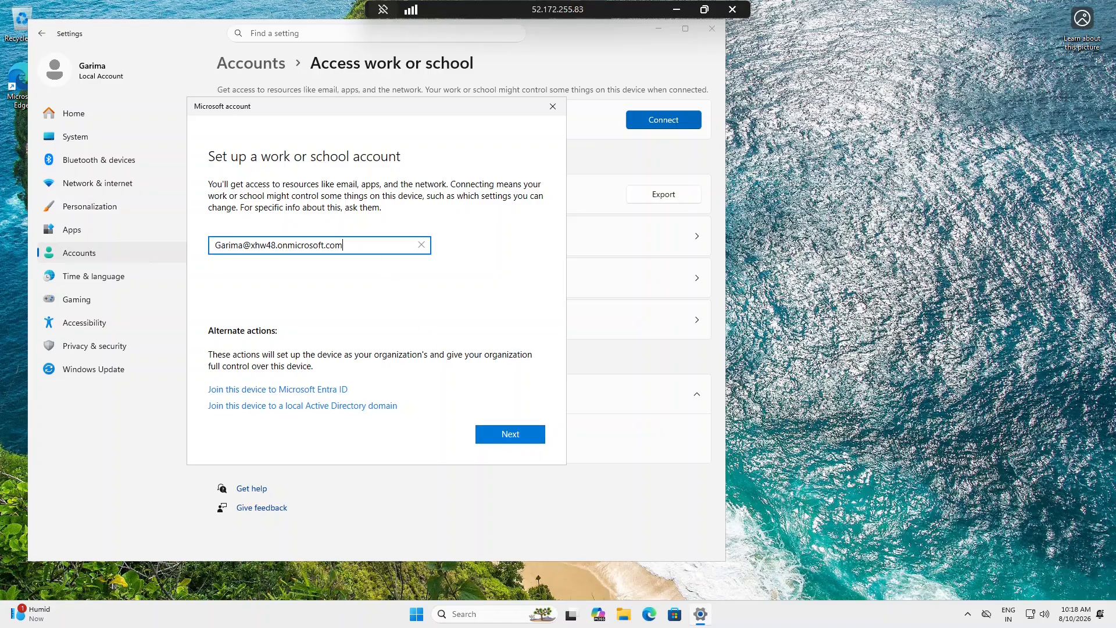
click(504, 436)
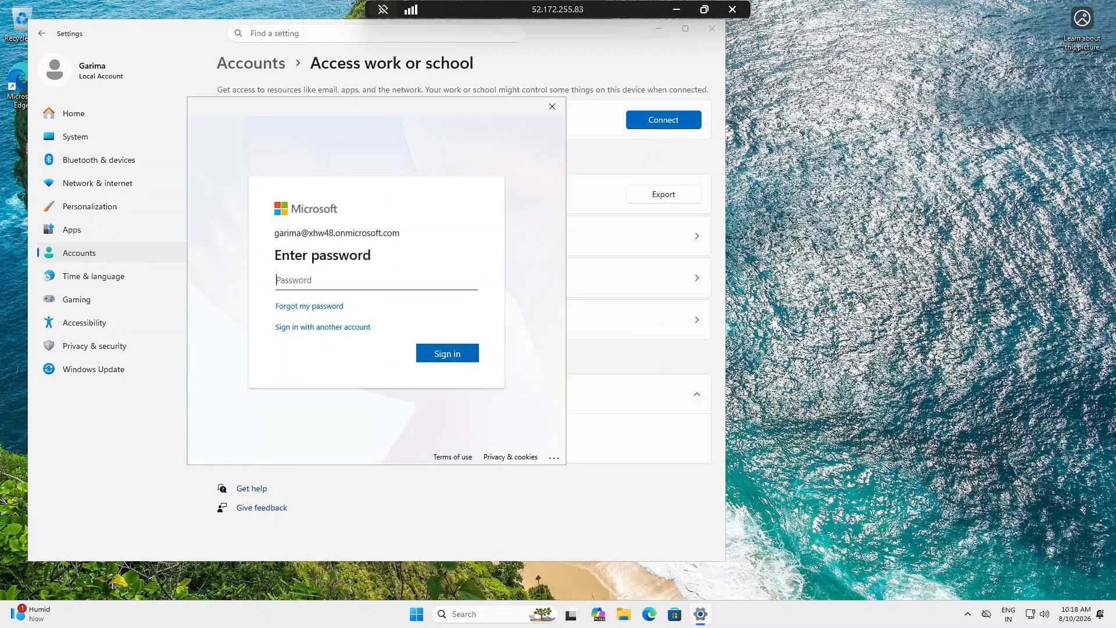
text(••••••••••••)
click(452, 355)
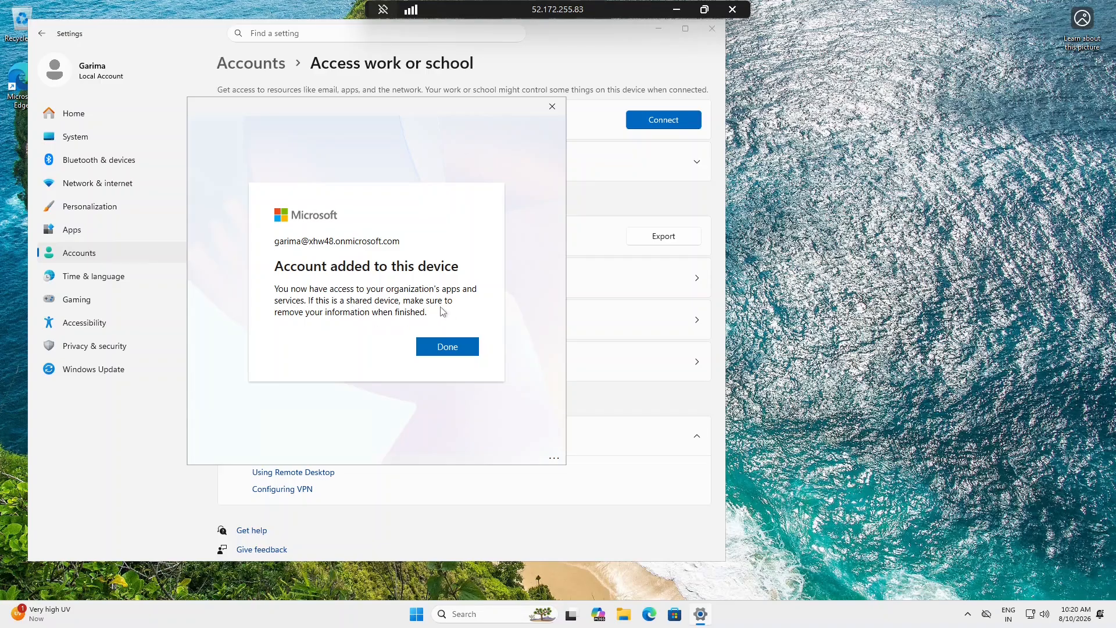
click(433, 346)
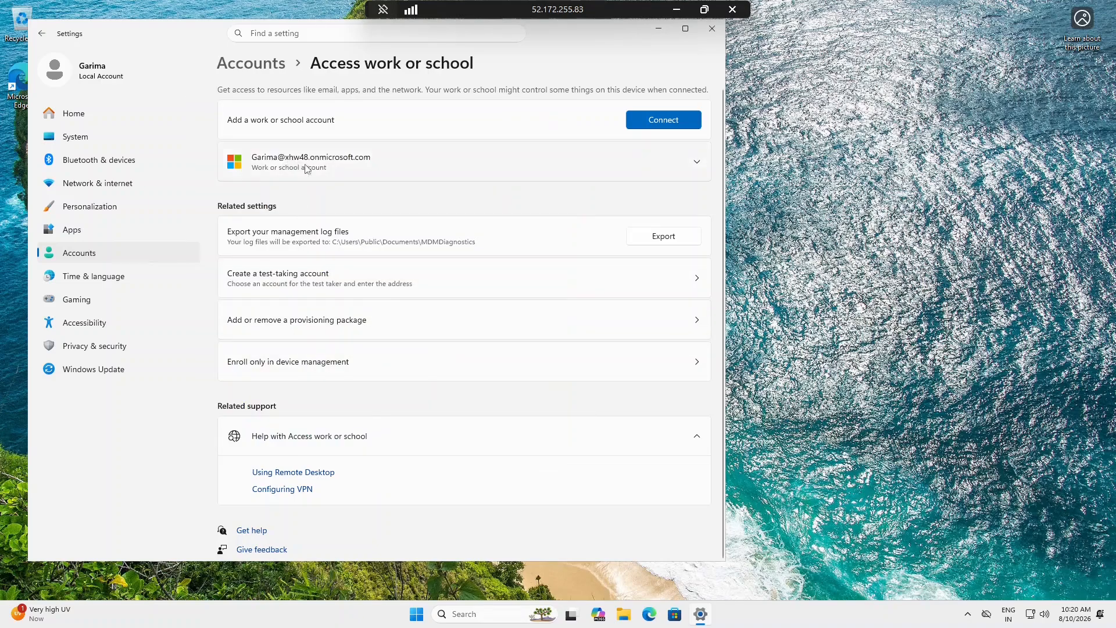
- Open the connected account's MSFT management info, sync the device, and return to the expanded account entry
click(365, 174)
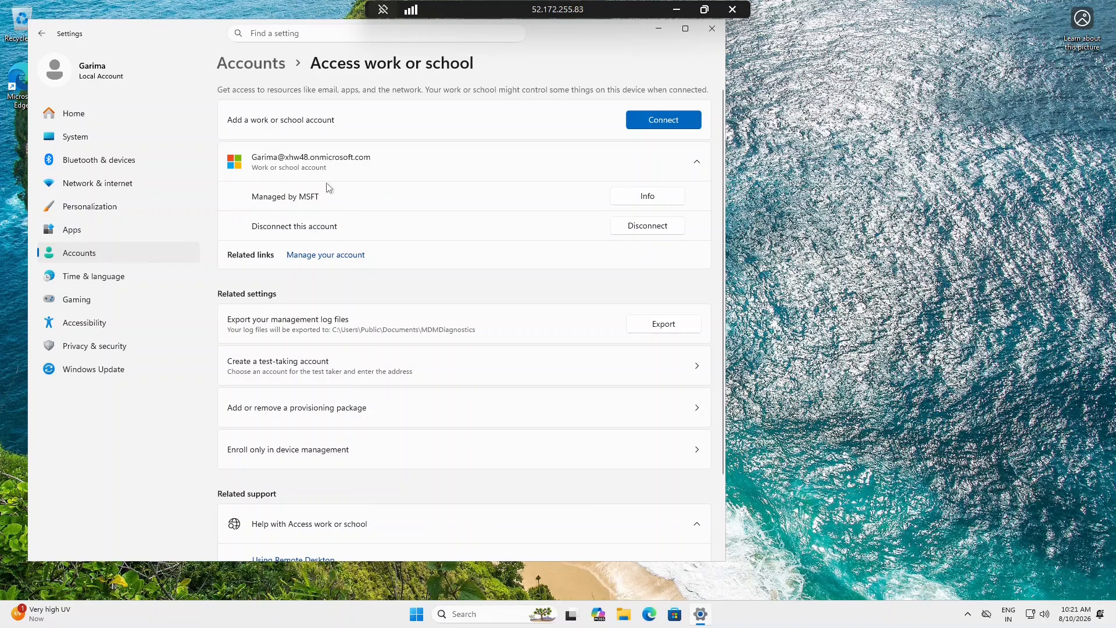
click(632, 202)
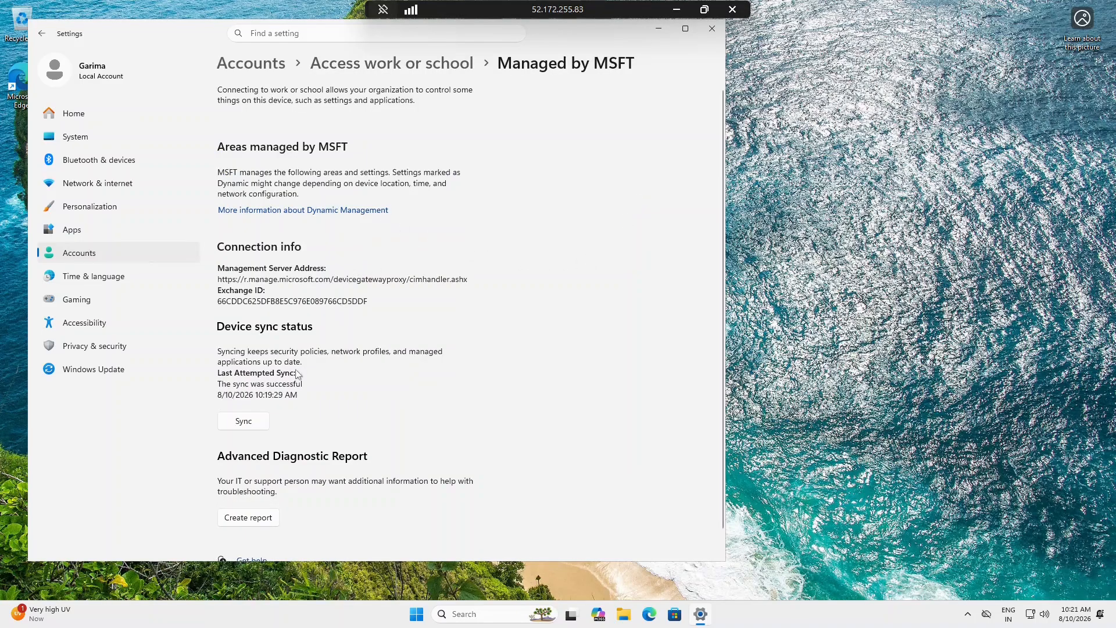
click(243, 426)
click(417, 72)
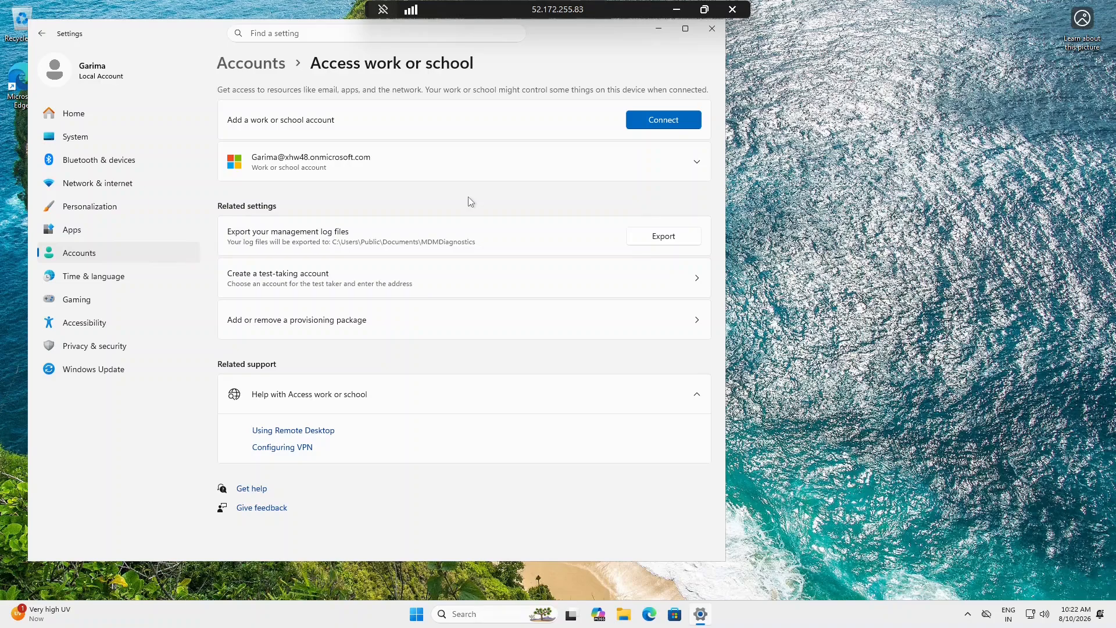
click(355, 169)
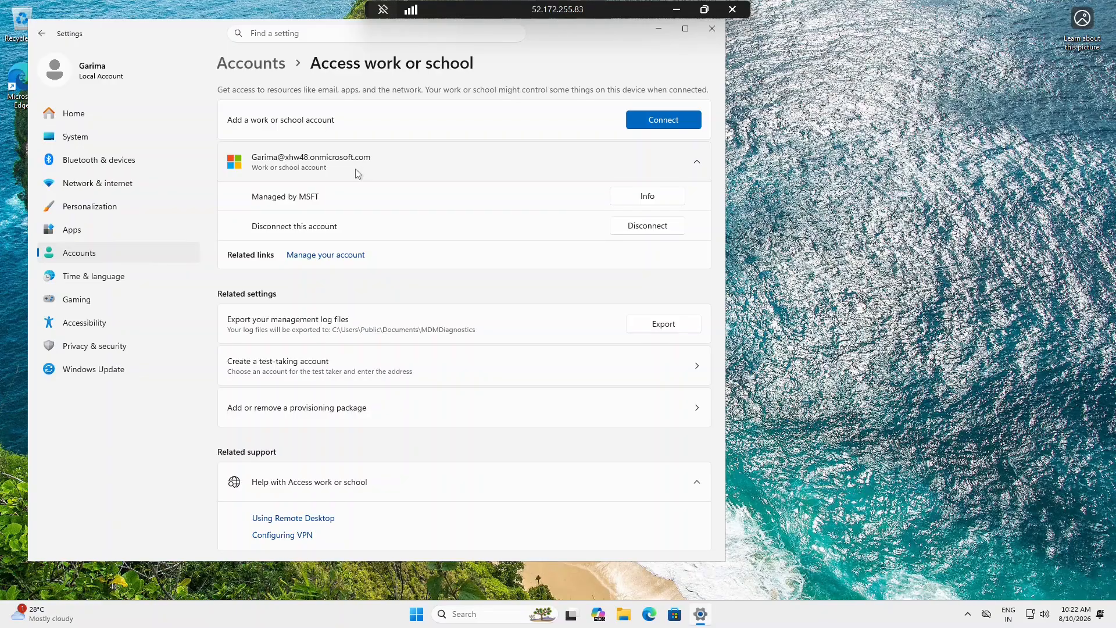
- Minimize the remote session, list all devices in Entra, widen the Join type column and compare the join types of WindowsMachine0 and TestVM01
click(676, 10)
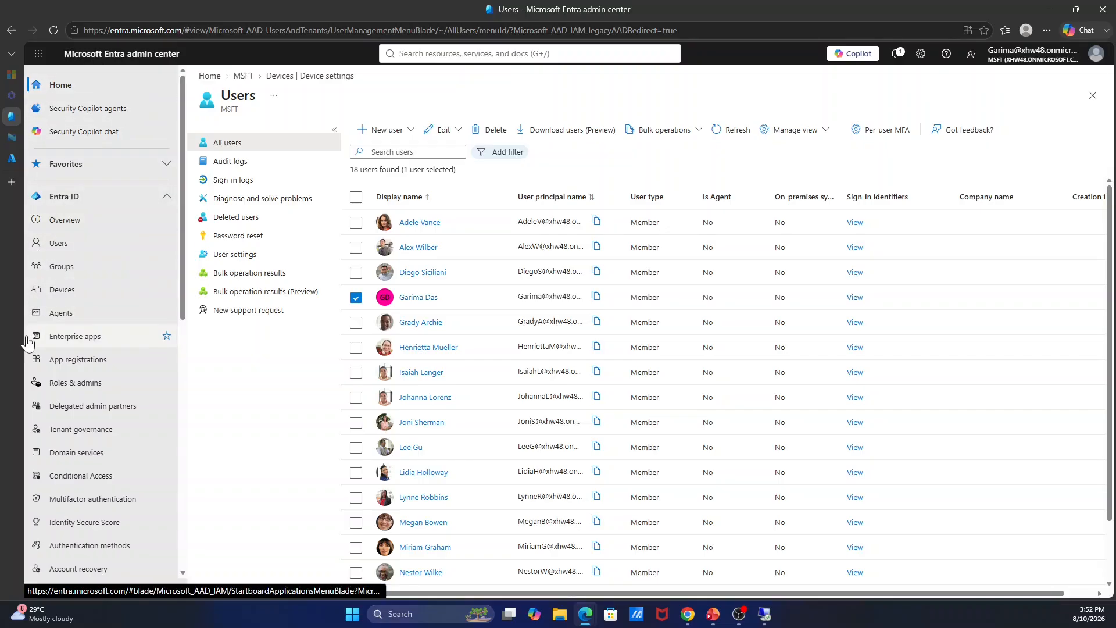
click(62, 290)
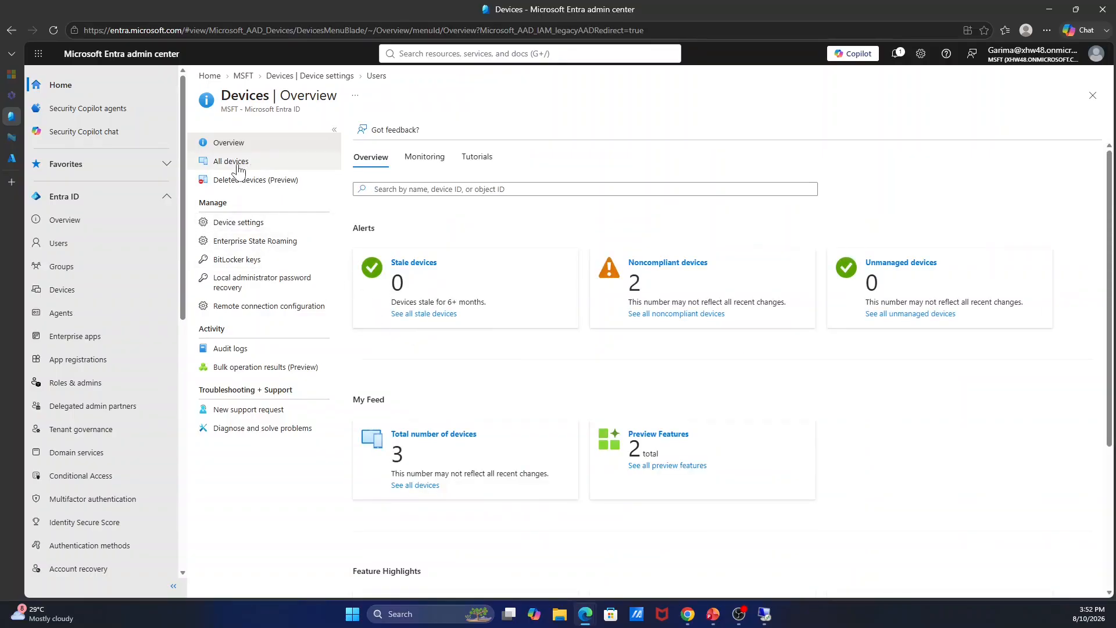
click(232, 162)
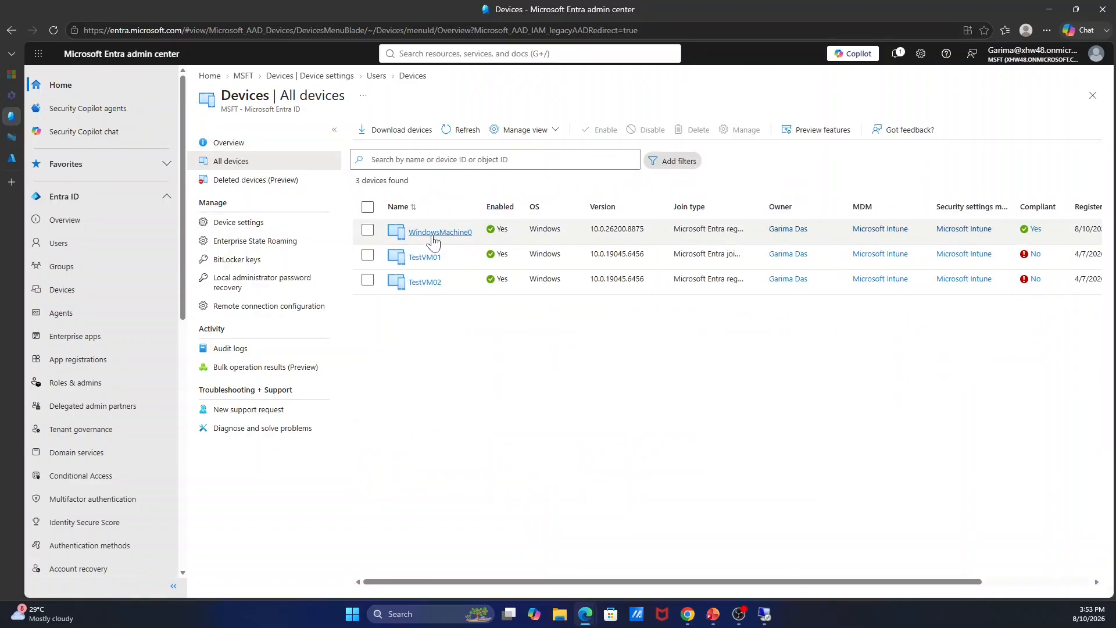
drag(765, 207, 857, 208)
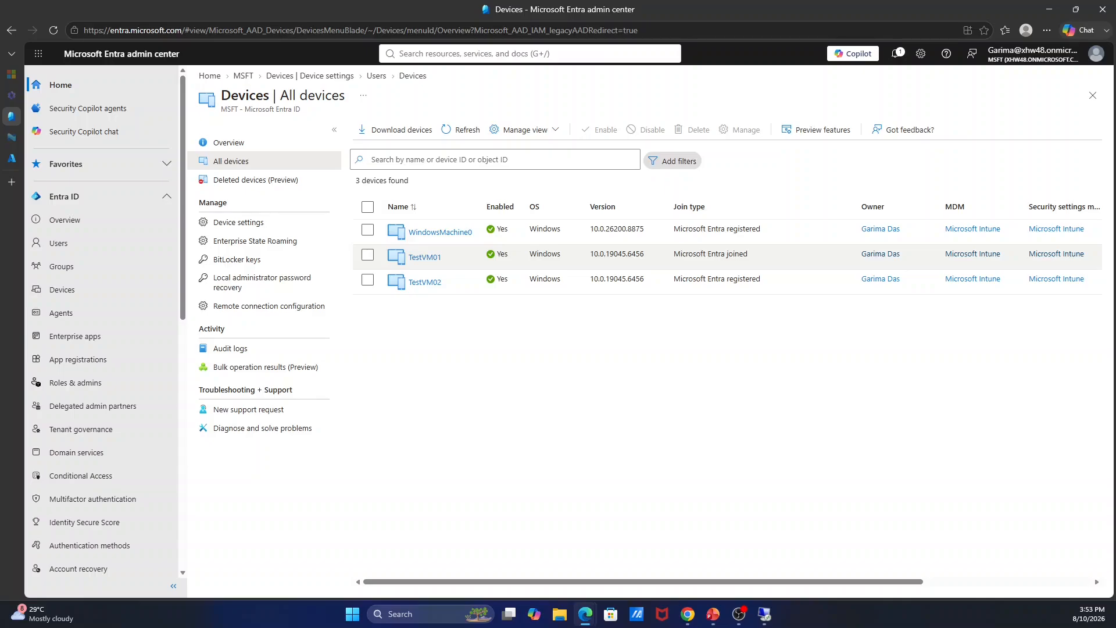
drag(686, 254, 748, 254)
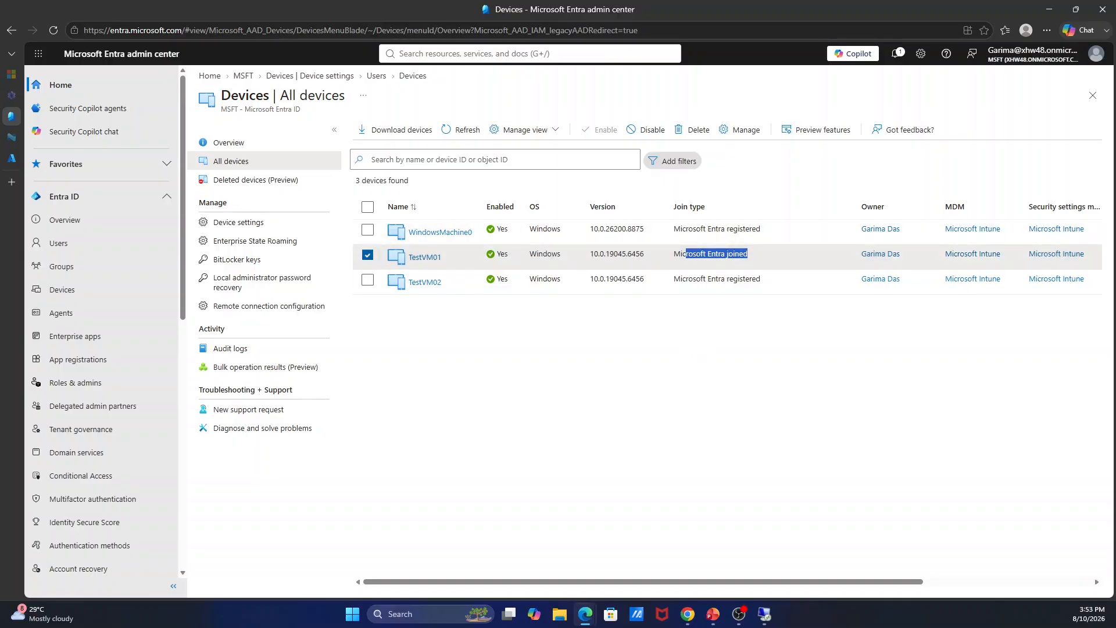
click(684, 384)
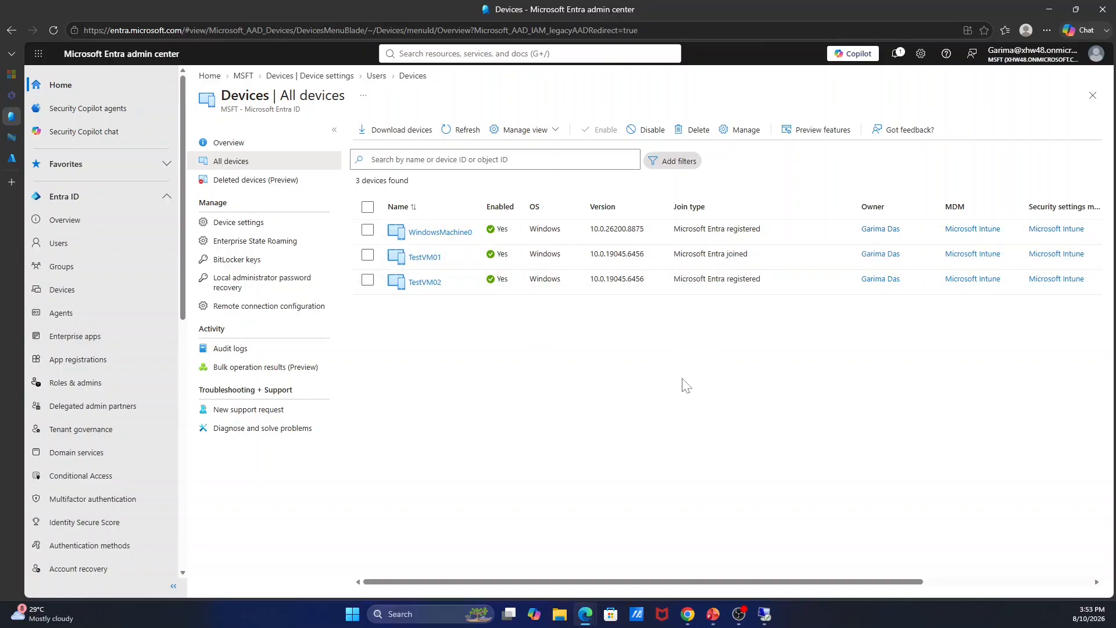
drag(760, 228, 687, 228)
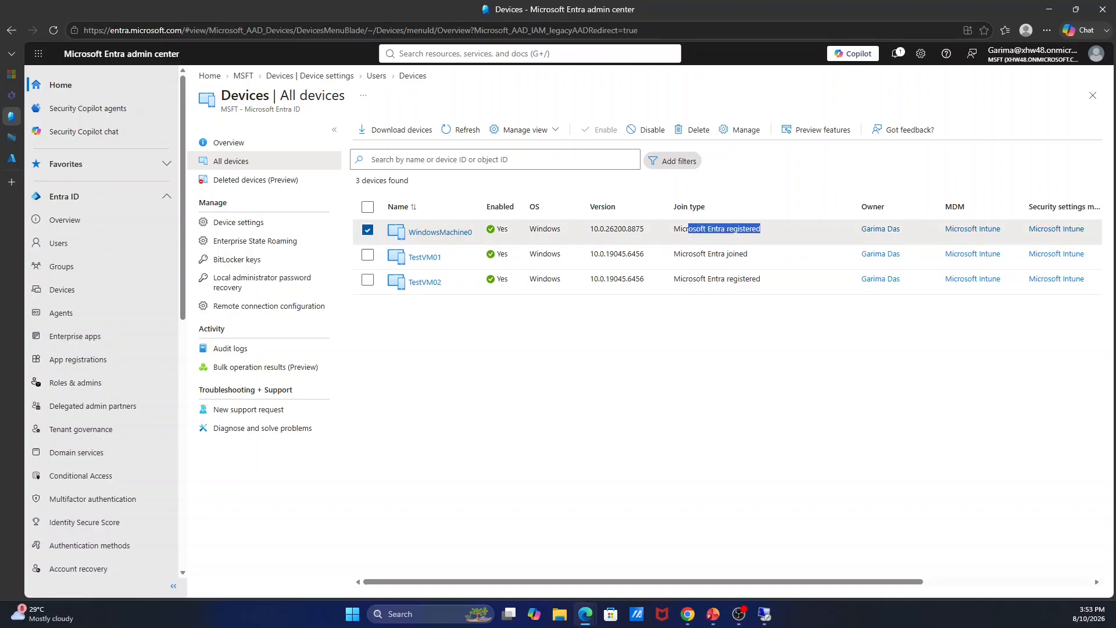
click(729, 386)
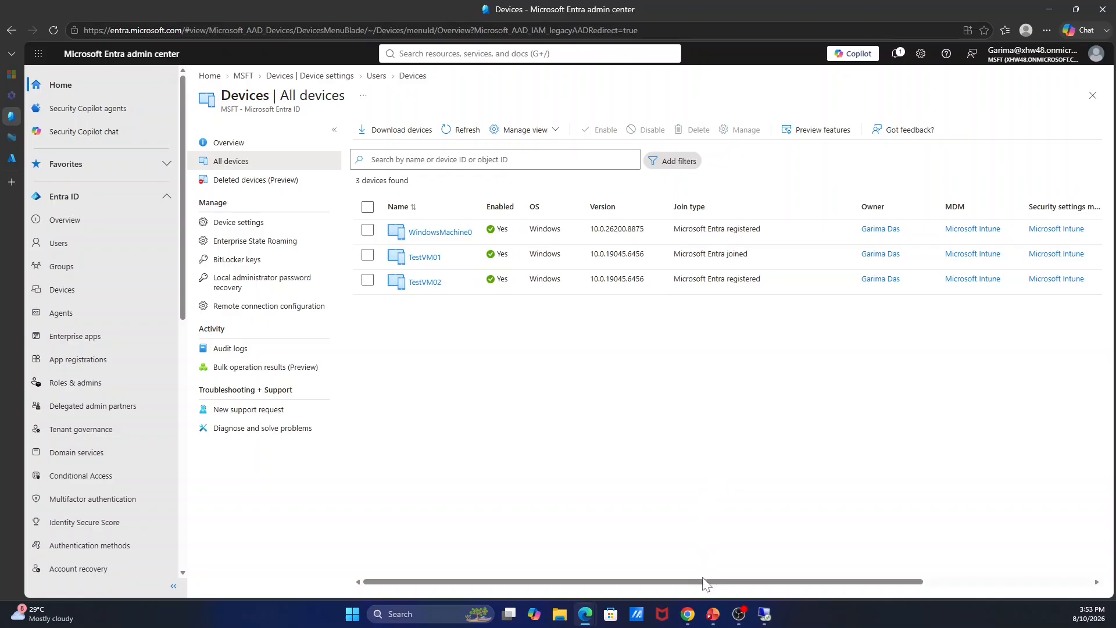
- Examine the owner, MDM, compliance, registration and activity columns of the Entra device list
drag(706, 583, 875, 584)
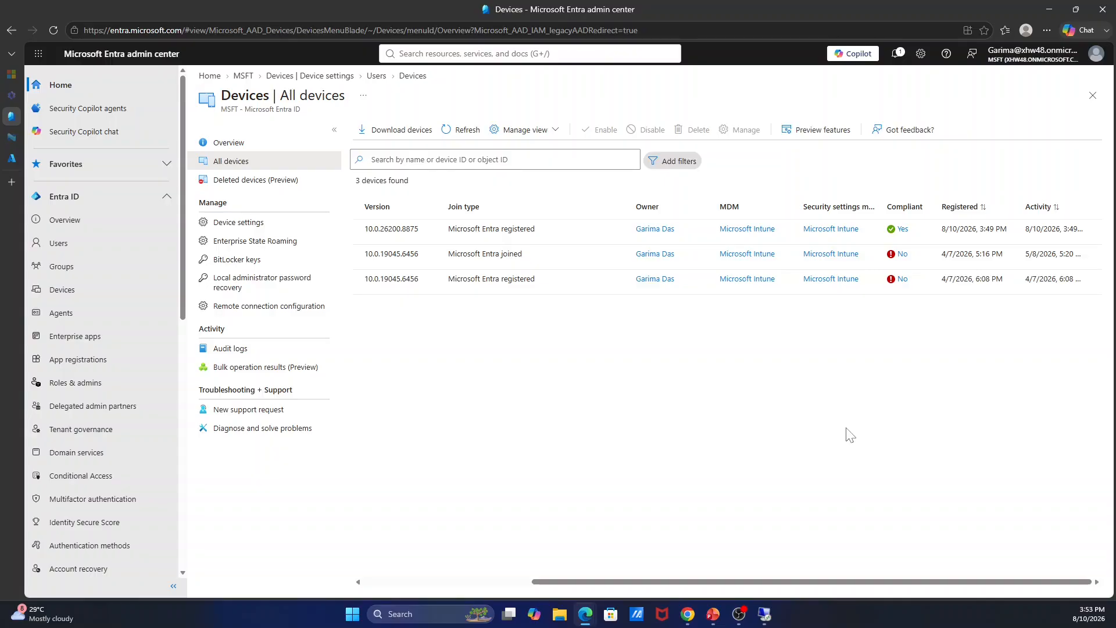
scroll(482, 342, left, 5)
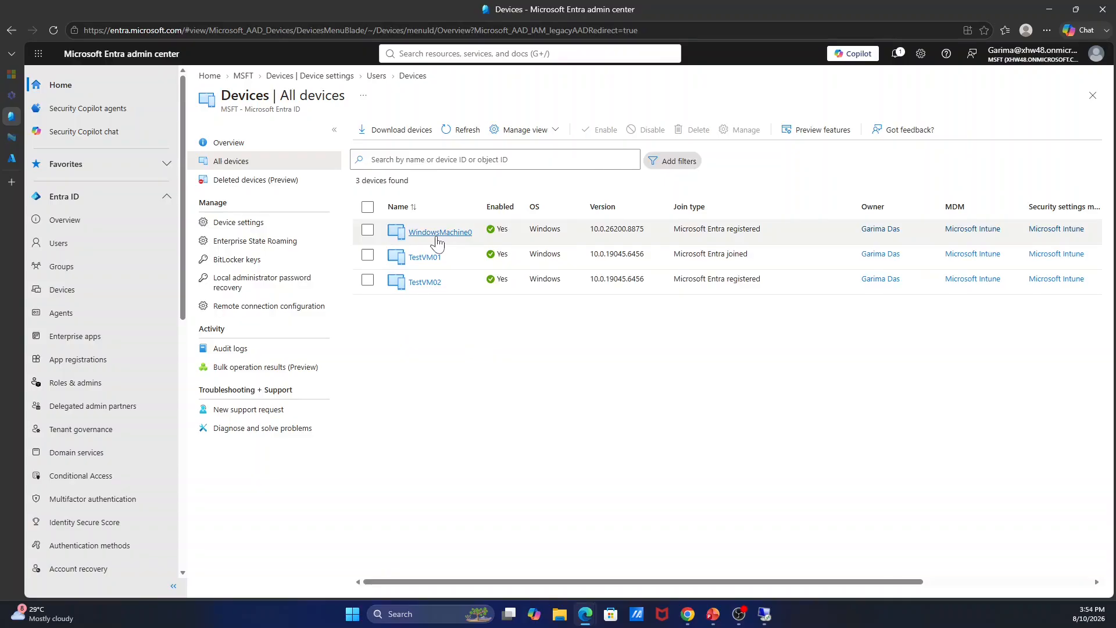
click(11, 141)
click(11, 116)
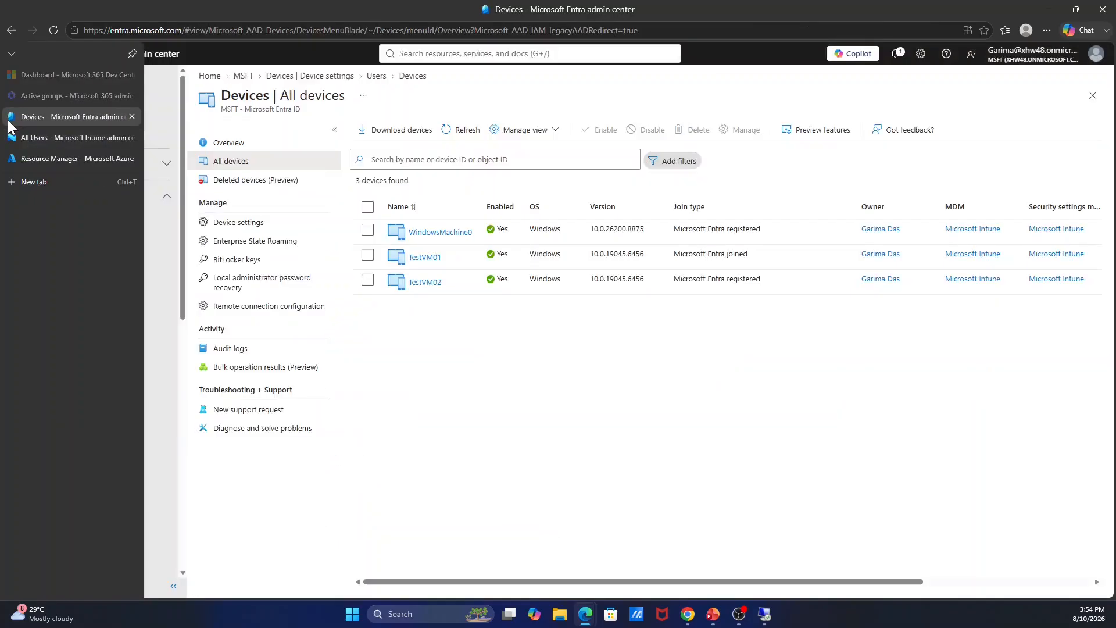
drag(712, 582, 911, 583)
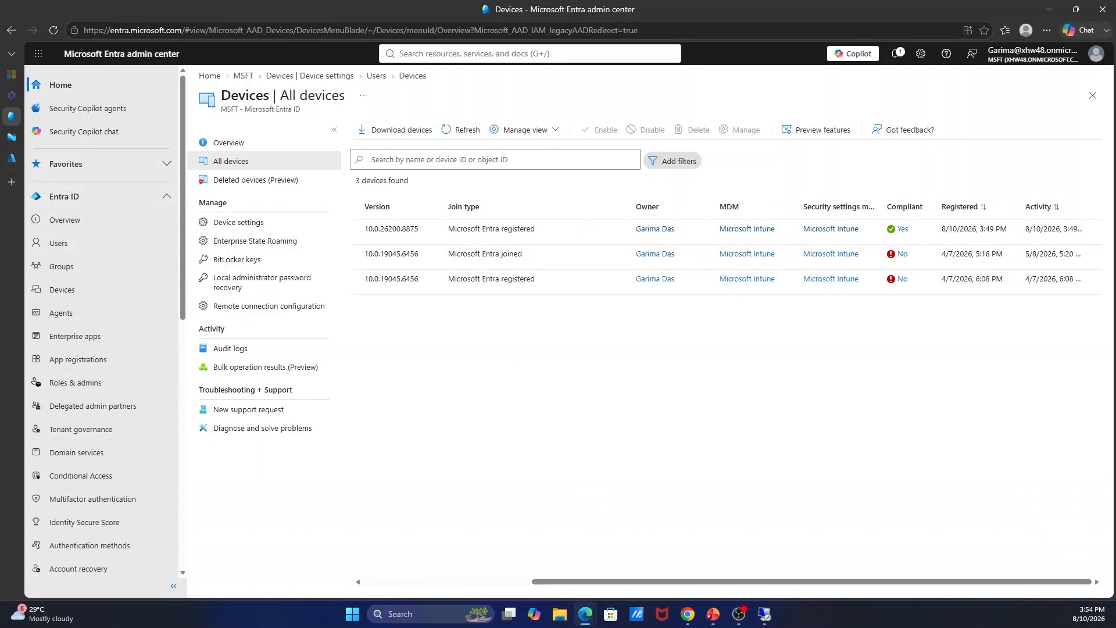
drag(606, 583, 473, 584)
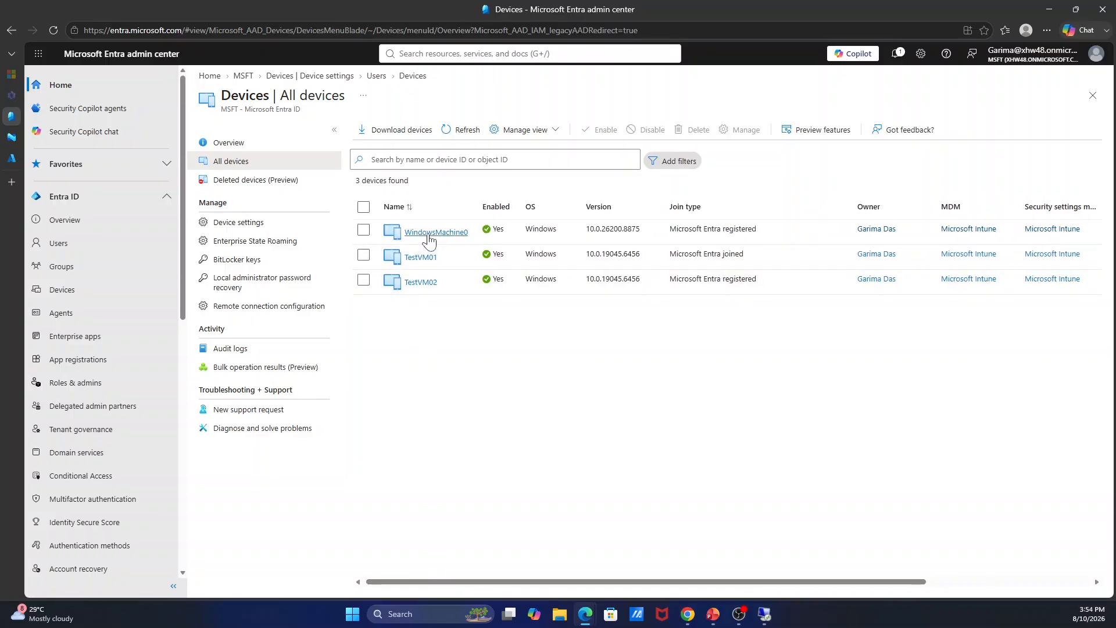
- Open WindowsMachine0's properties in Entra, check its BitLocker keys, and return to the properties
click(429, 233)
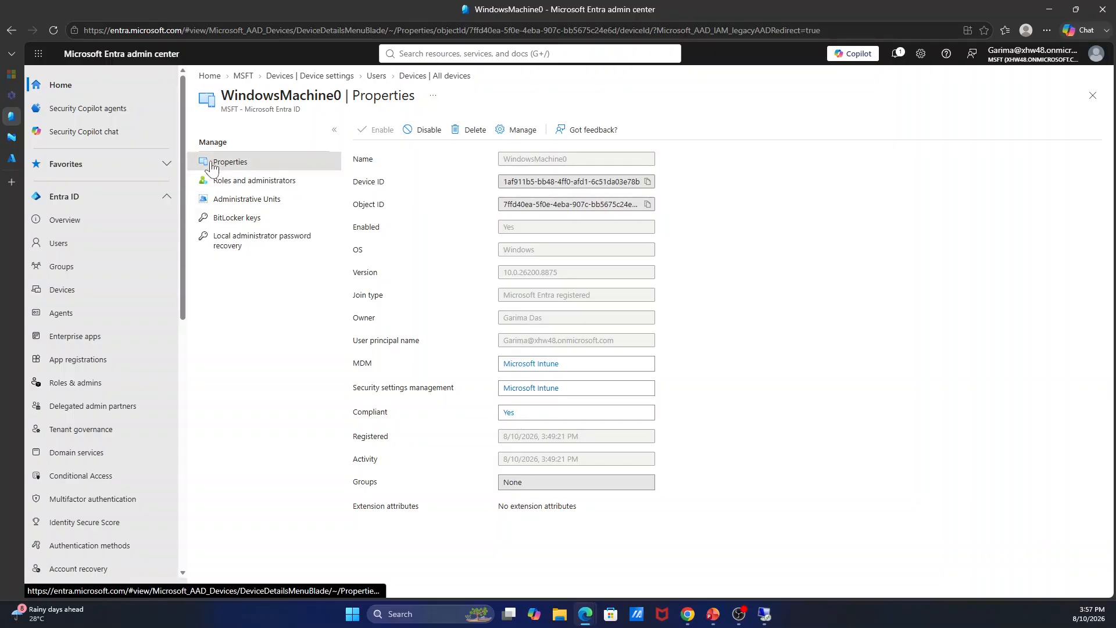
click(235, 224)
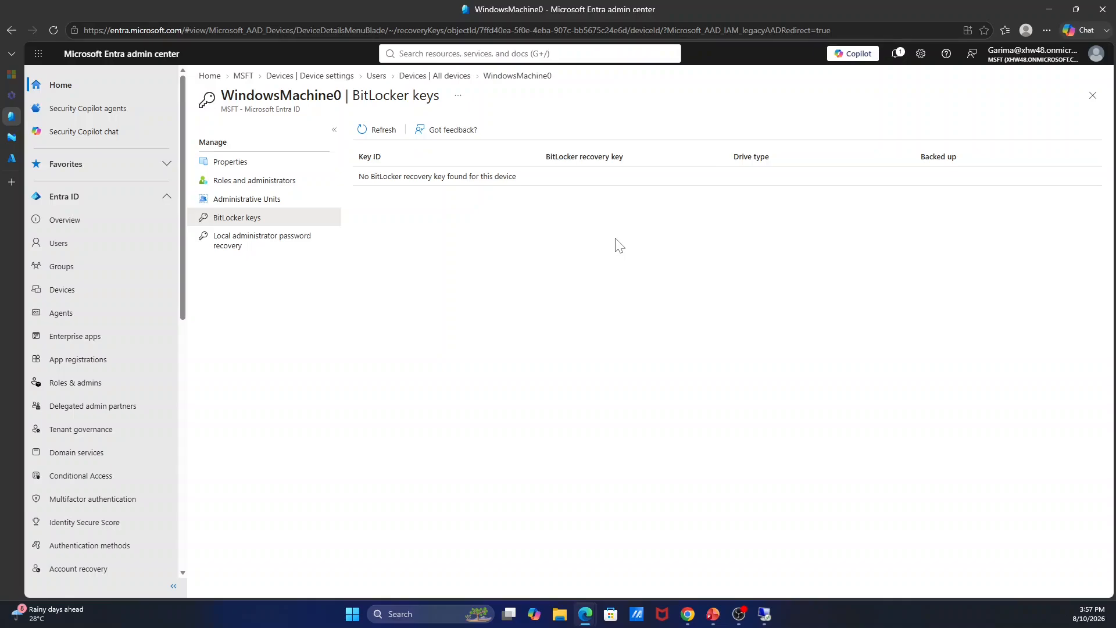
click(239, 170)
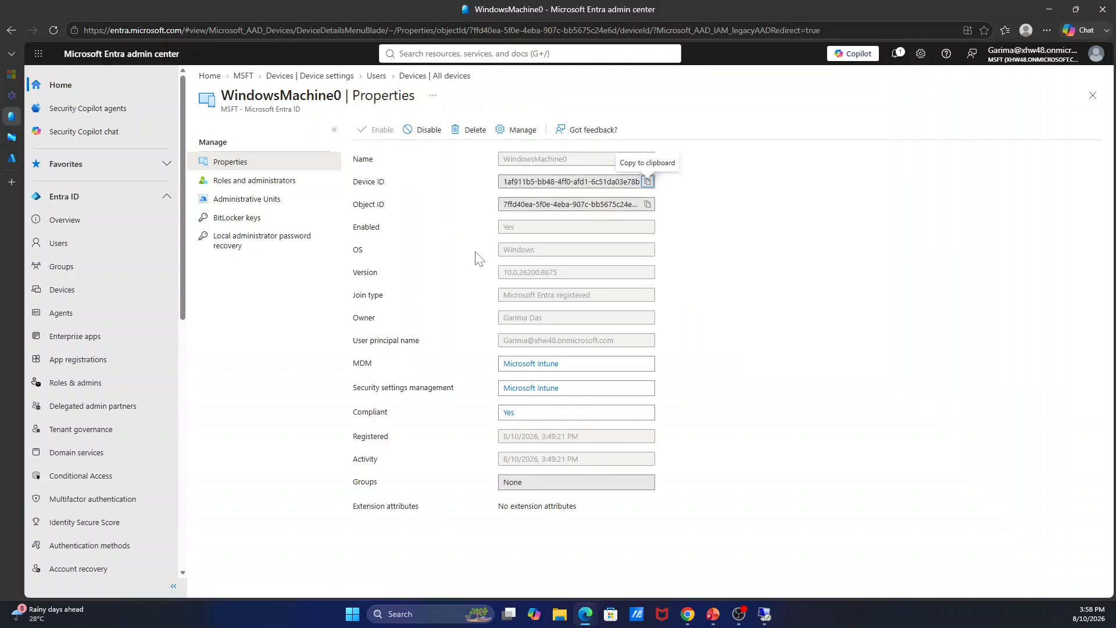
- Switch to the Intune admin center and review the ownership and compliance of the enrolled Windows devices
click(11, 138)
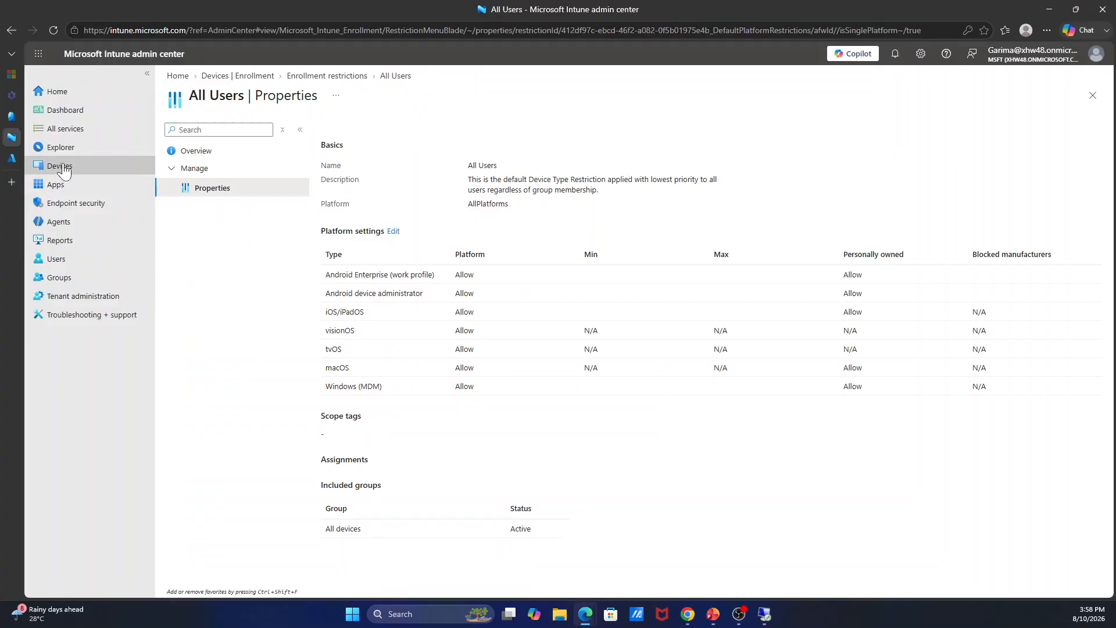
click(62, 167)
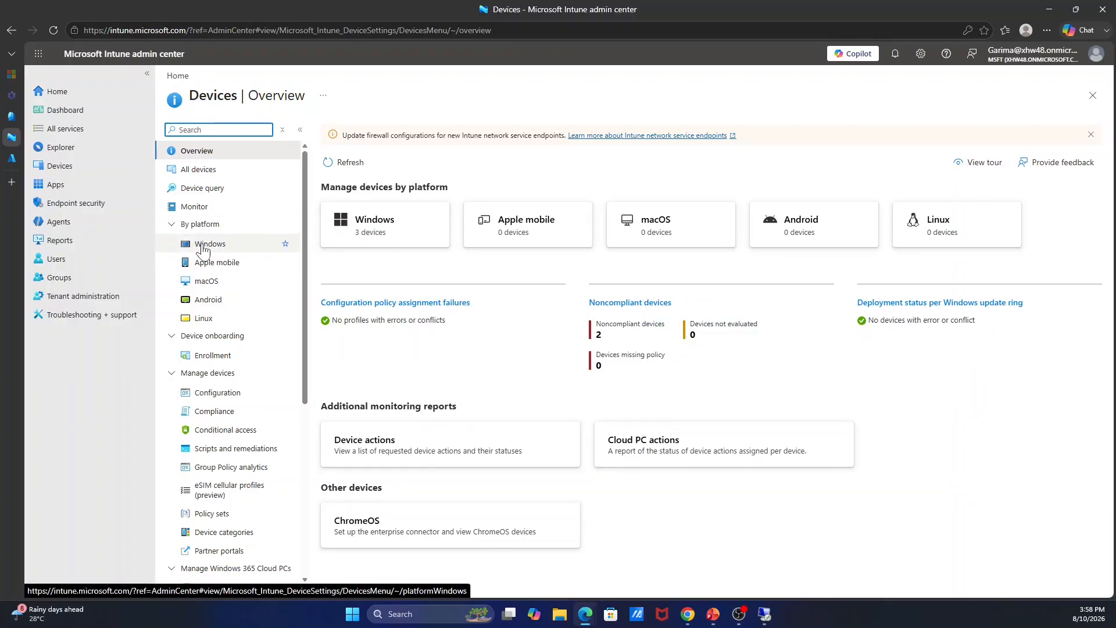
click(203, 247)
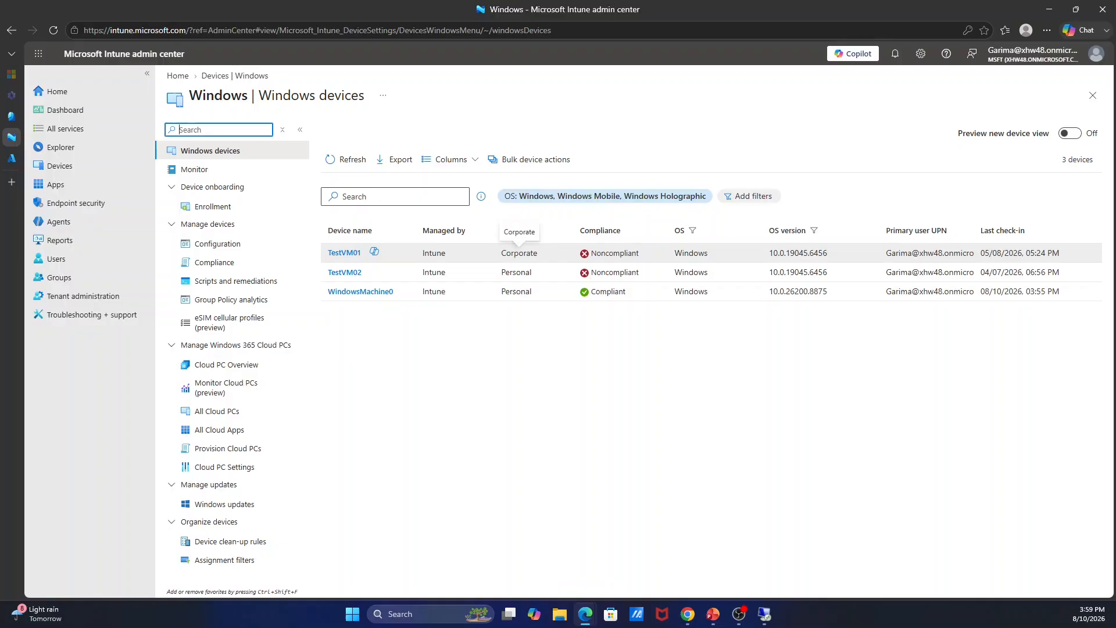
- Compare the join types in Entra's list of all devices with the ownership in Intune's Windows devices list
click(9, 117)
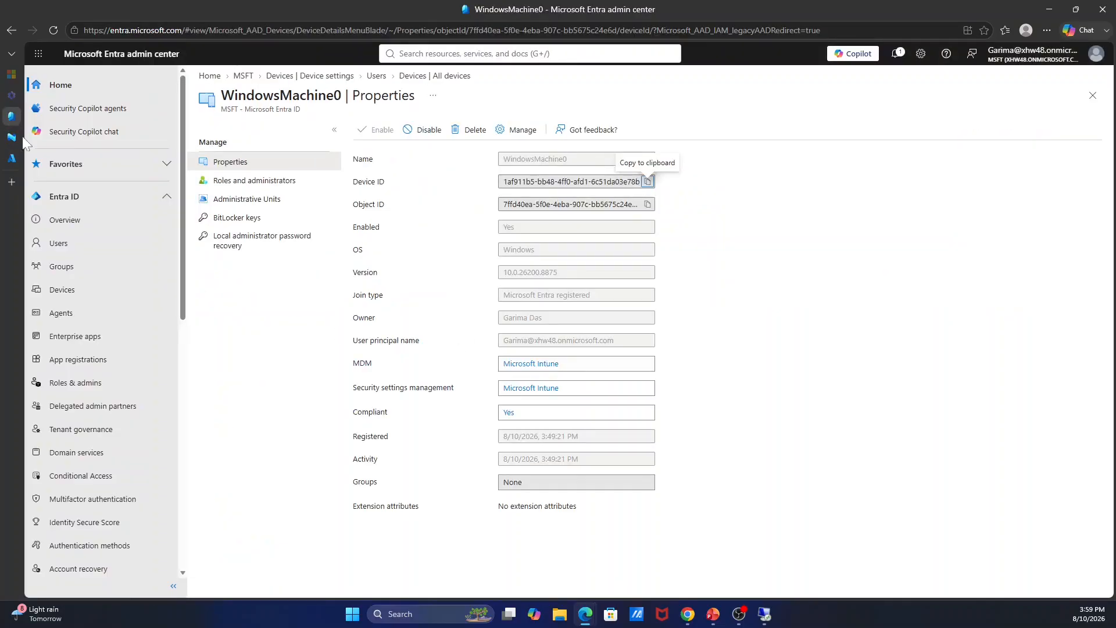
click(416, 77)
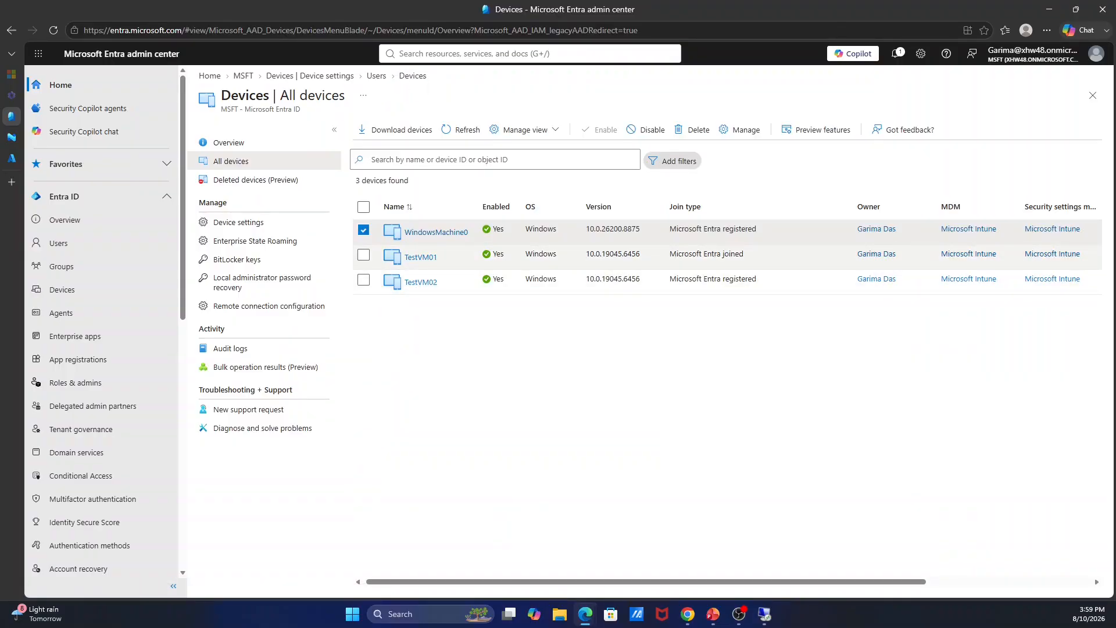
click(12, 138)
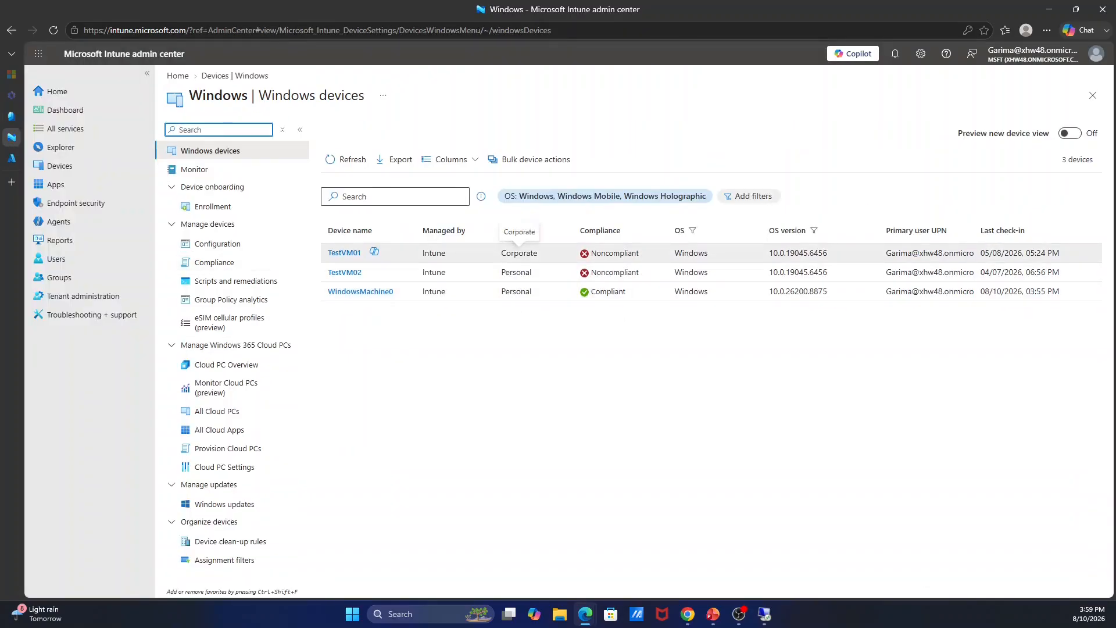